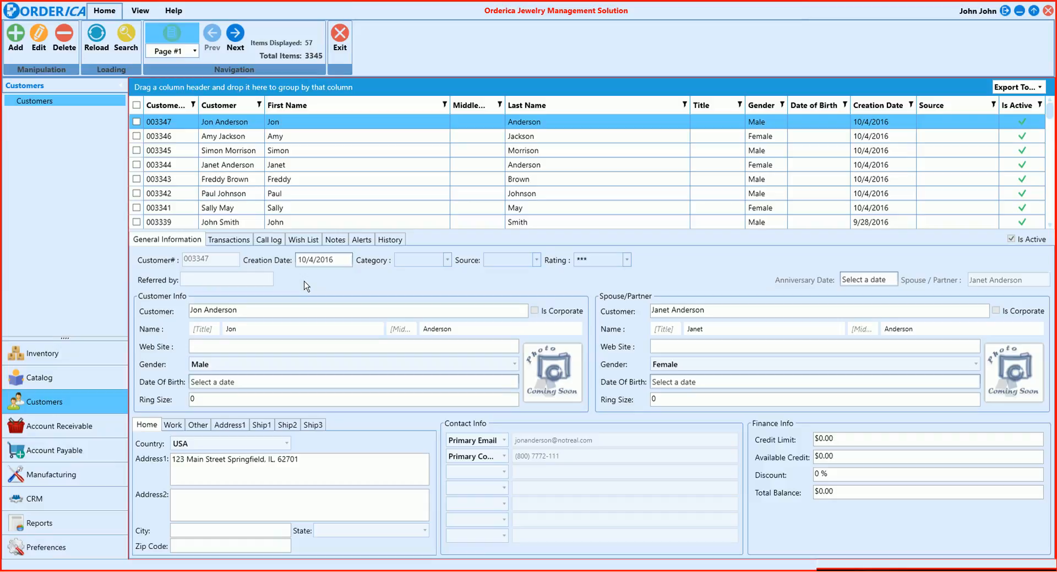
# Start a new customer record and set its category to Retail
pyautogui.click(17, 41)
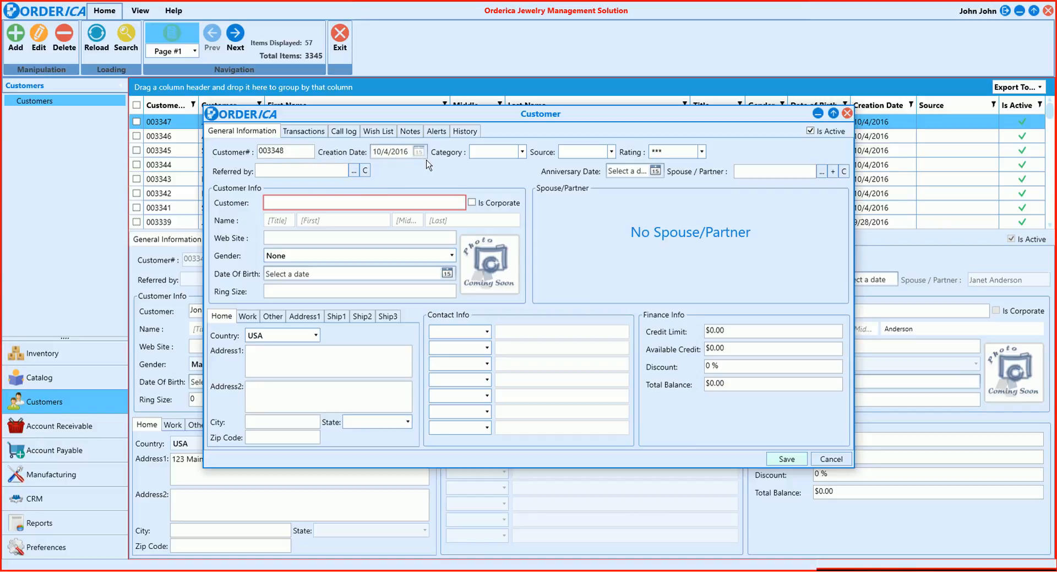
pyautogui.click(522, 152)
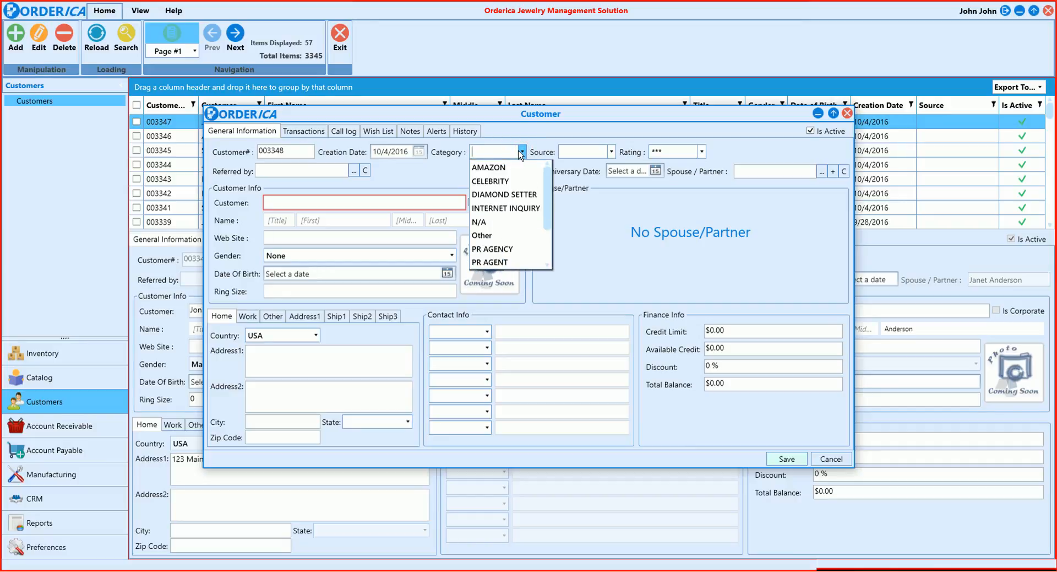
pyautogui.scroll(-2, 501, 231)
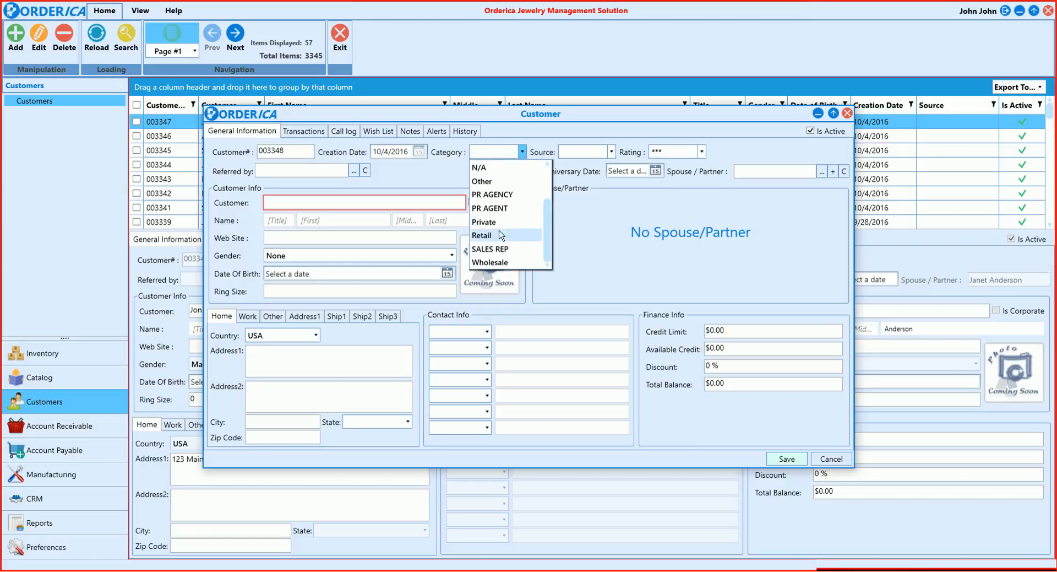
pyautogui.click(501, 235)
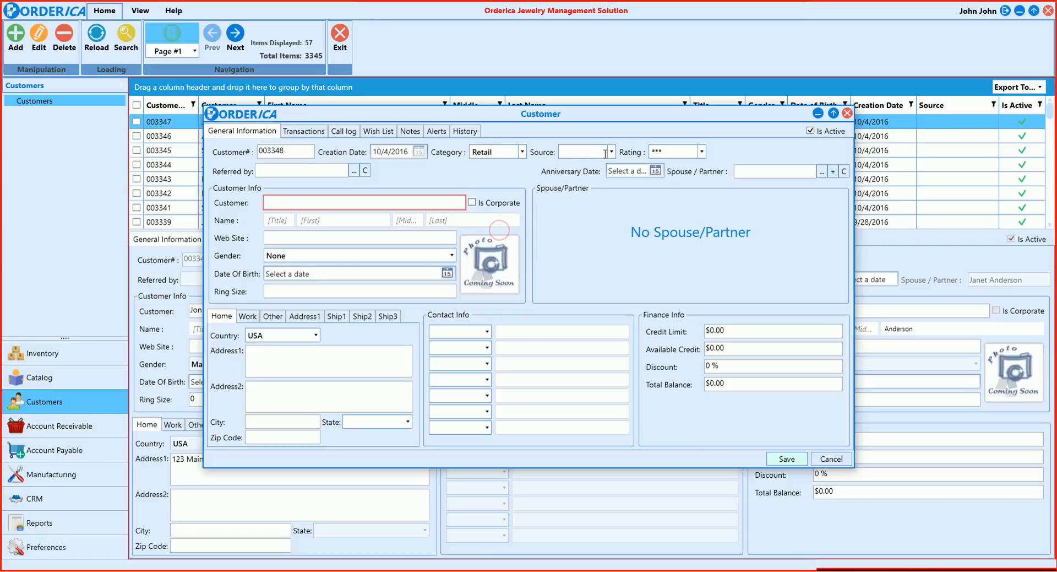
# View the rating choices and the customer search for the Referred by field, closing the search without selecting anyone
pyautogui.click(702, 152)
pyautogui.click(353, 172)
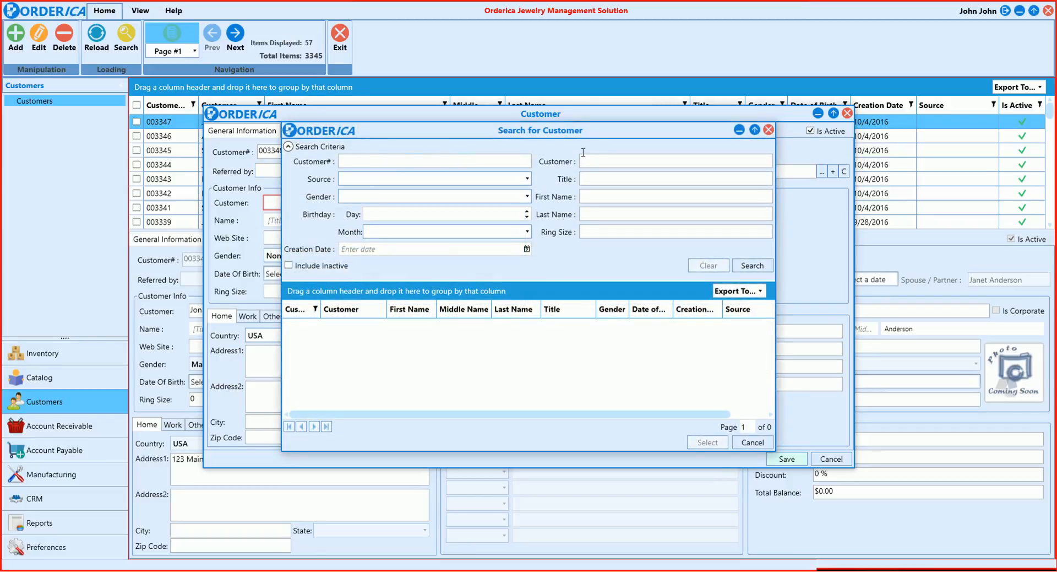
pyautogui.click(768, 130)
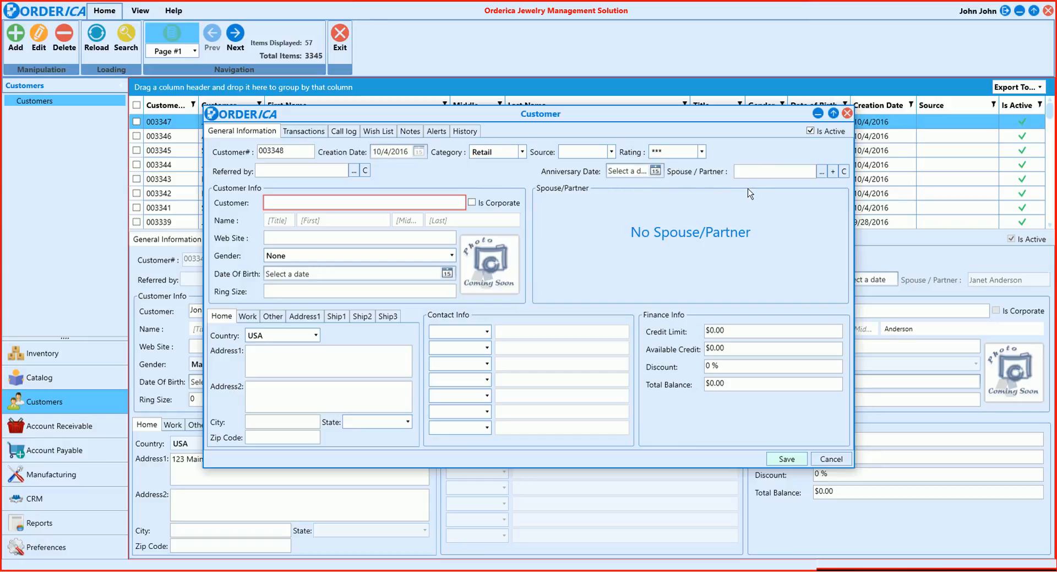
# Inspect the spouse/partner search, the new spouse/partner form and the anniversary date calendar, closing each without entering anything
pyautogui.click(822, 172)
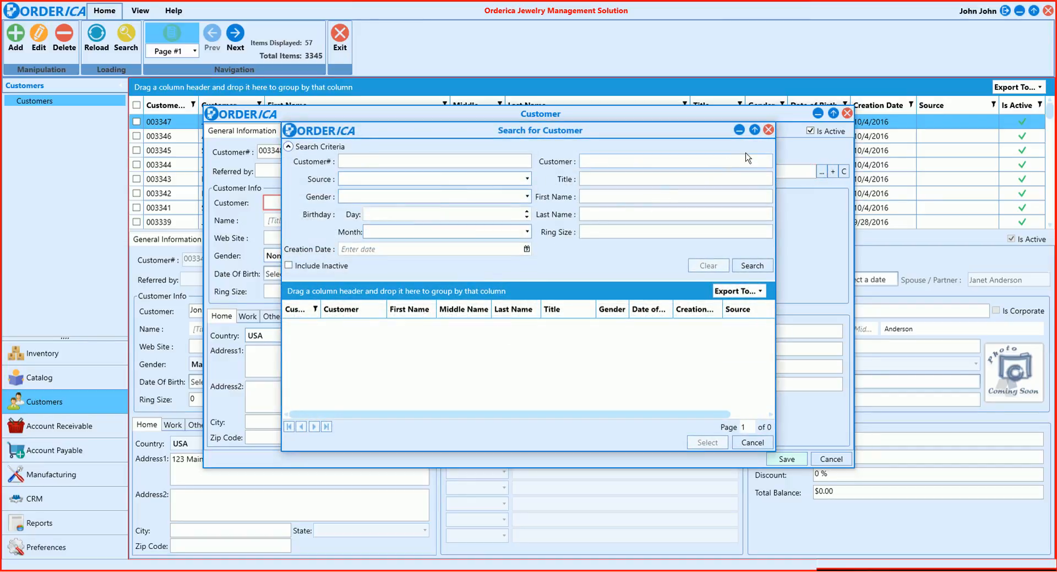
pyautogui.click(769, 131)
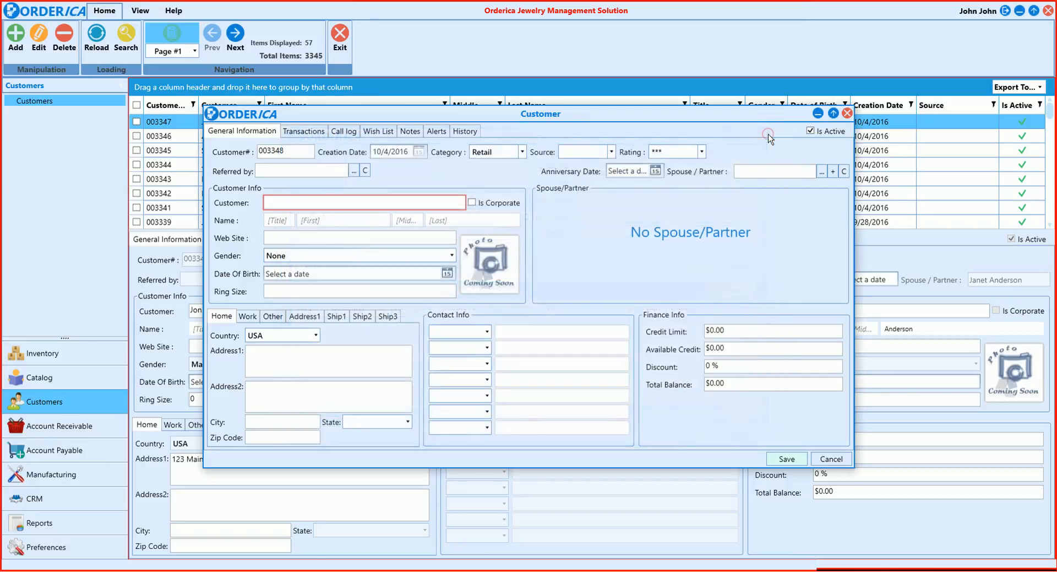
pyautogui.click(834, 171)
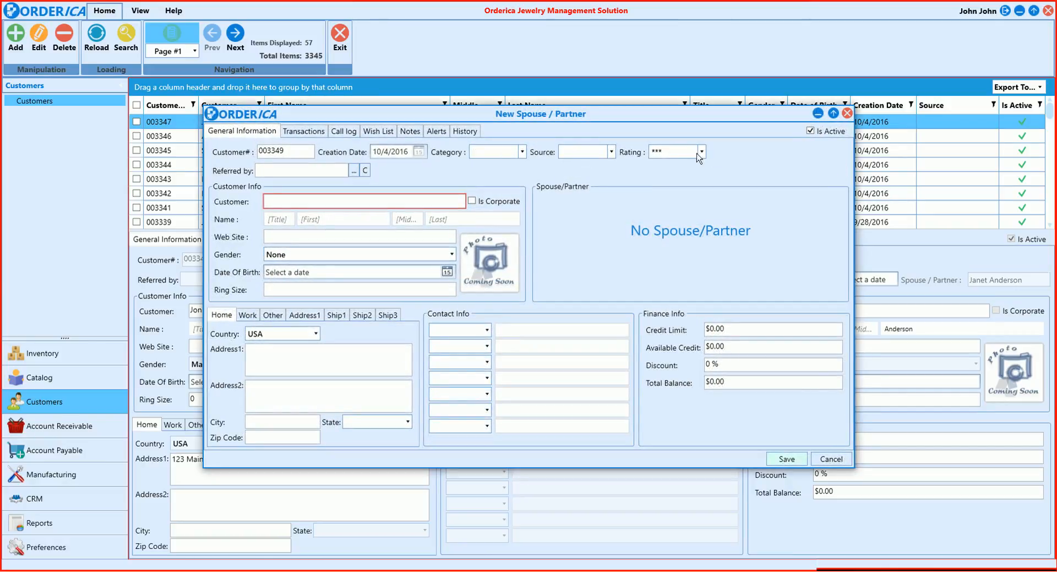
pyautogui.click(848, 113)
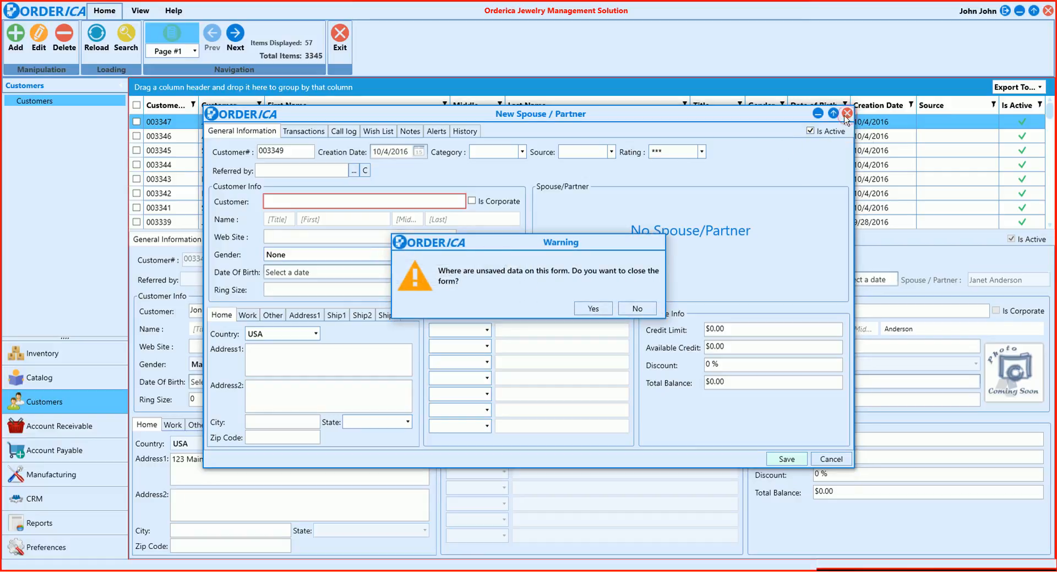
pyautogui.click(593, 309)
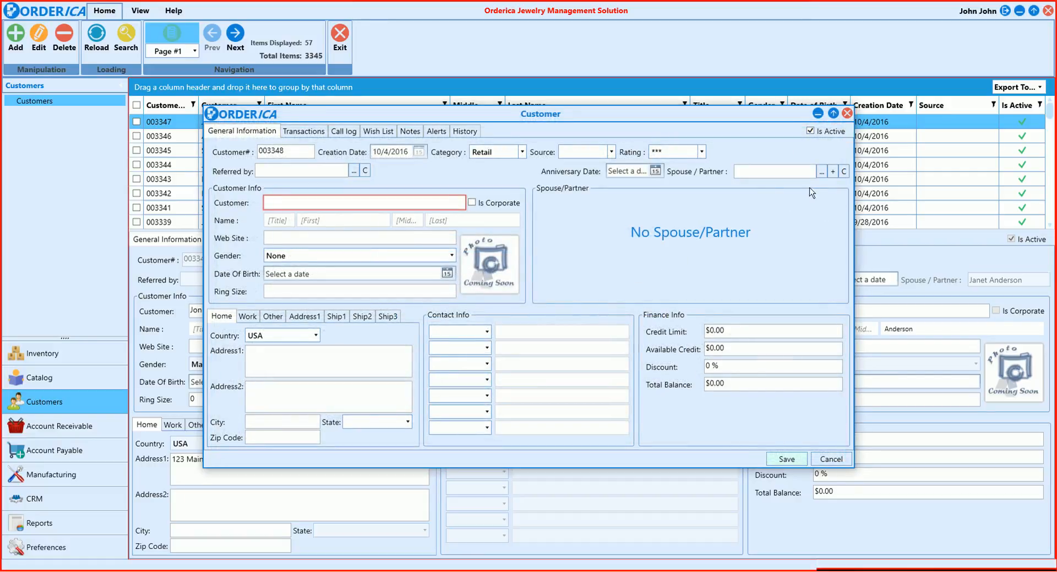
pyautogui.click(655, 171)
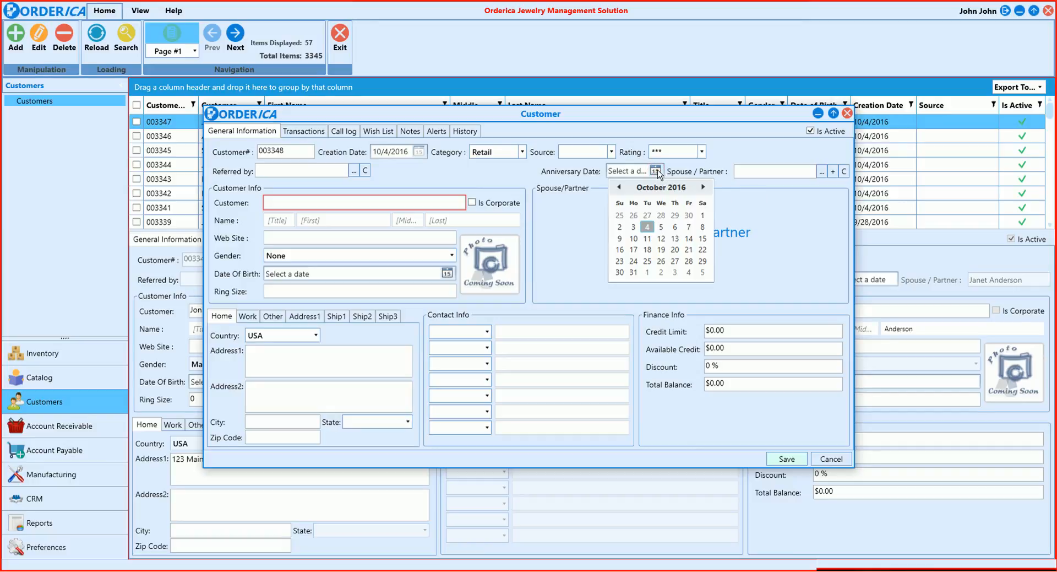
pyautogui.click(658, 172)
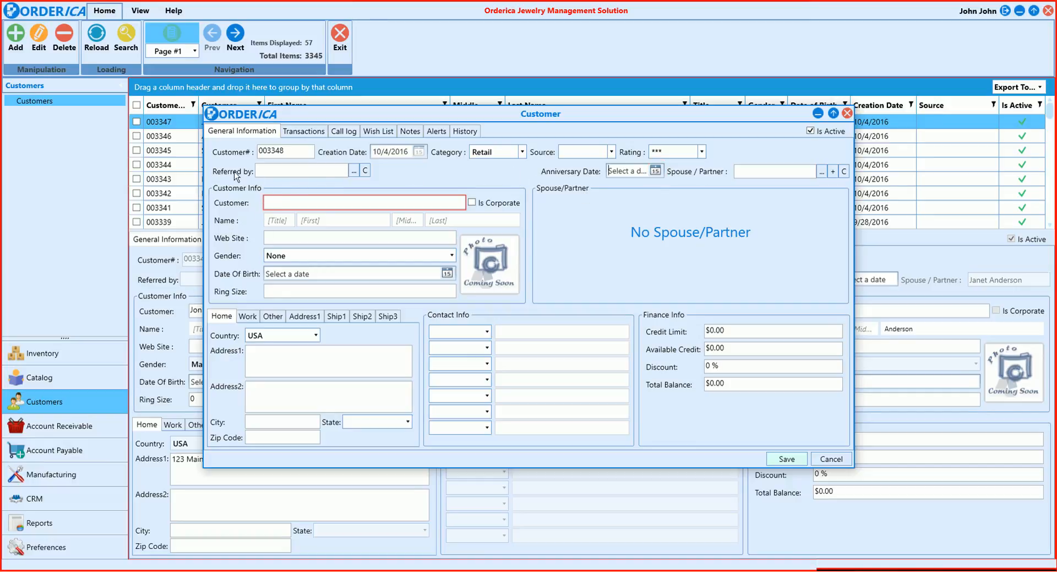
# Enter the customer's full name with first and last names filled in separately, and set the gender to Male
pyautogui.click(302, 204)
pyautogui.click(329, 221)
pyautogui.write('John')
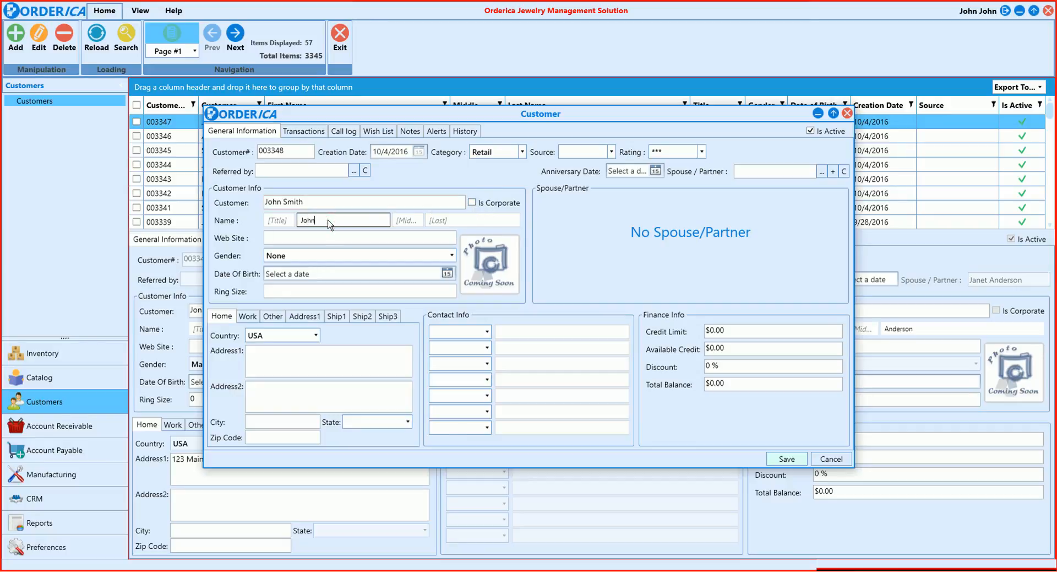
pyautogui.press('Tab')
pyautogui.press('Tab')
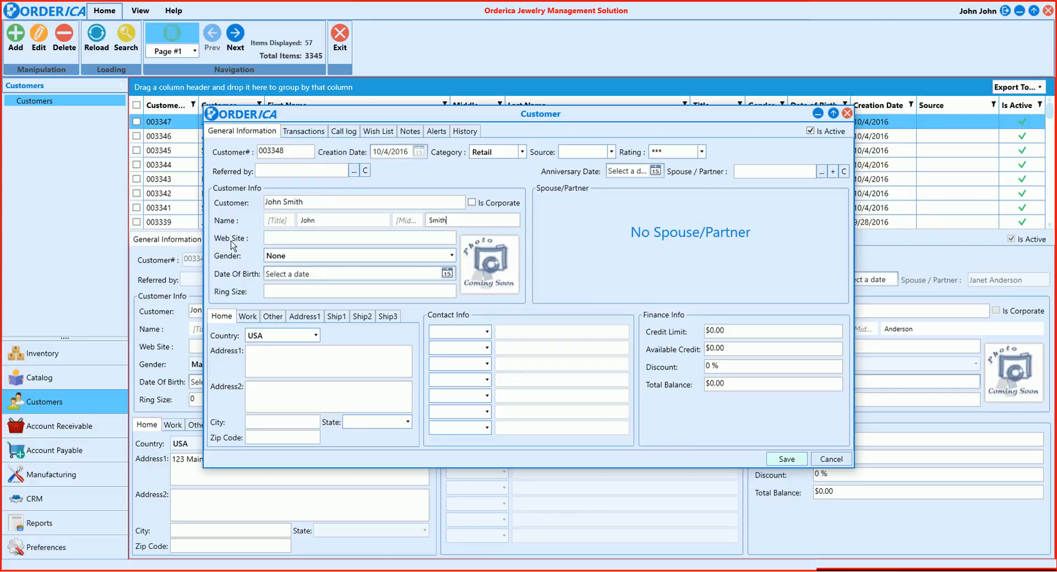
pyautogui.click(282, 253)
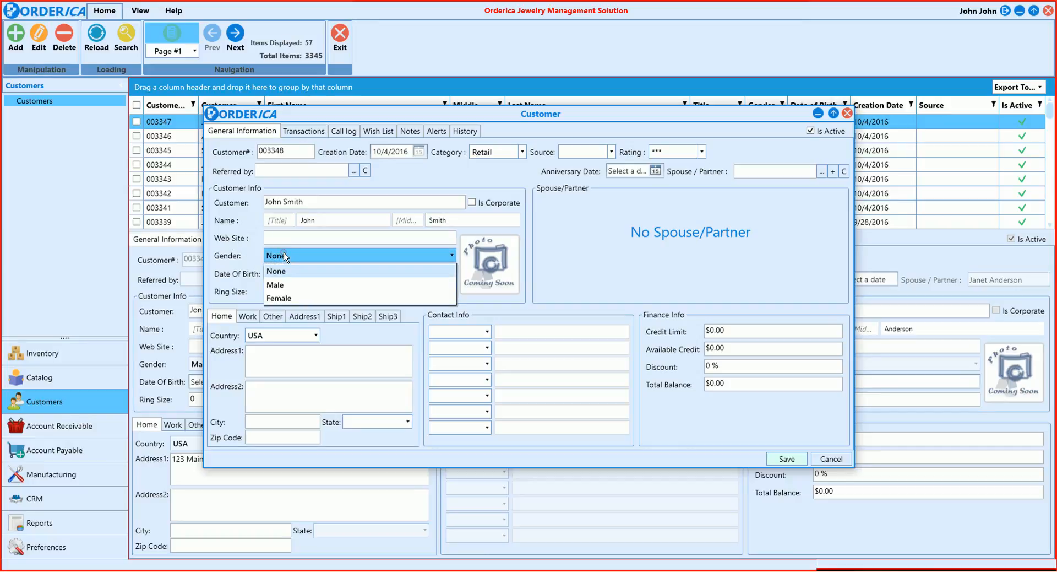
pyautogui.click(299, 282)
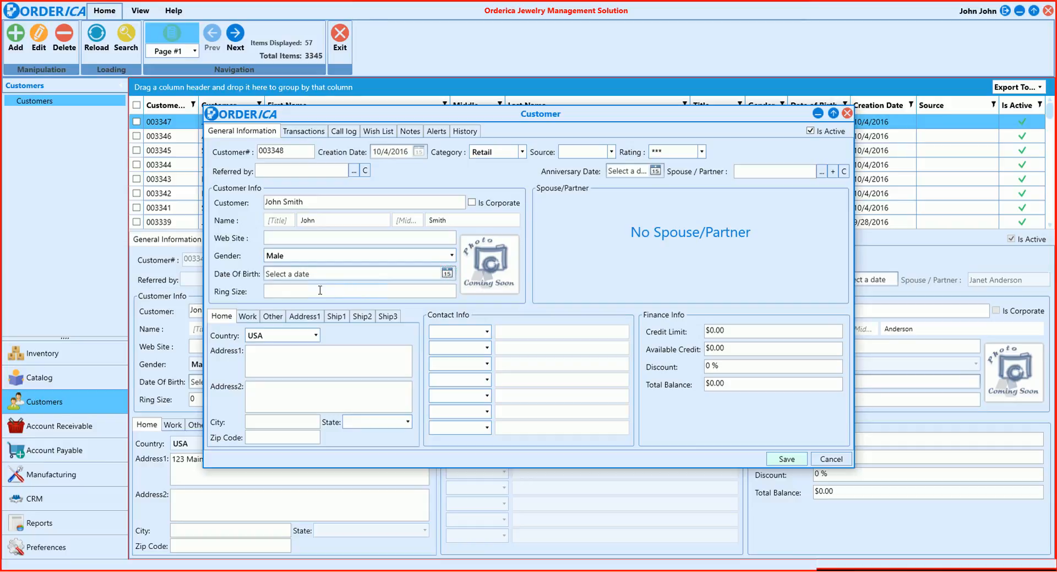
# View the image editor for the customer's photo and cancel it without adding a picture
pyautogui.click(498, 261)
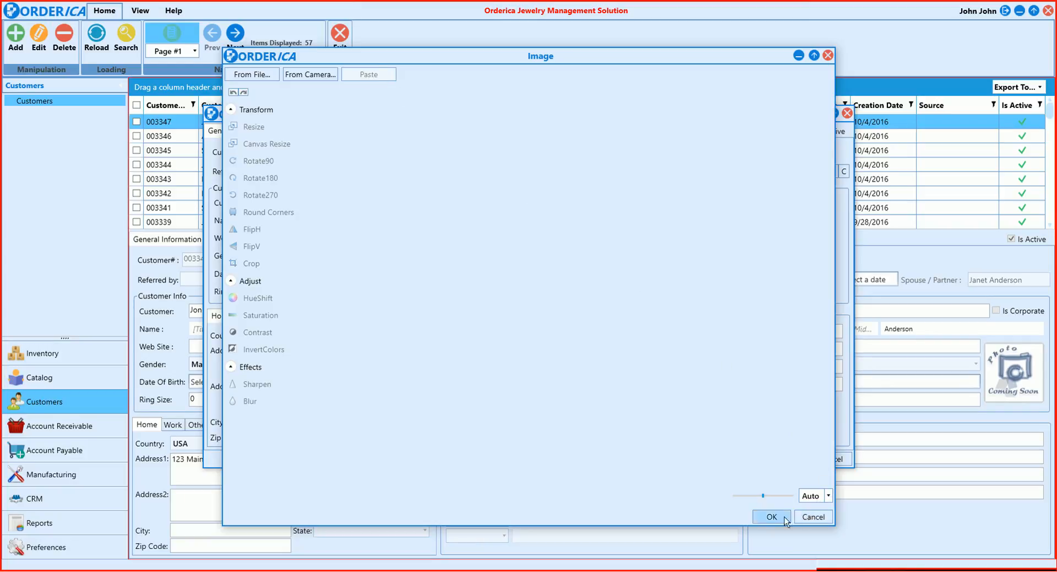
pyautogui.click(802, 517)
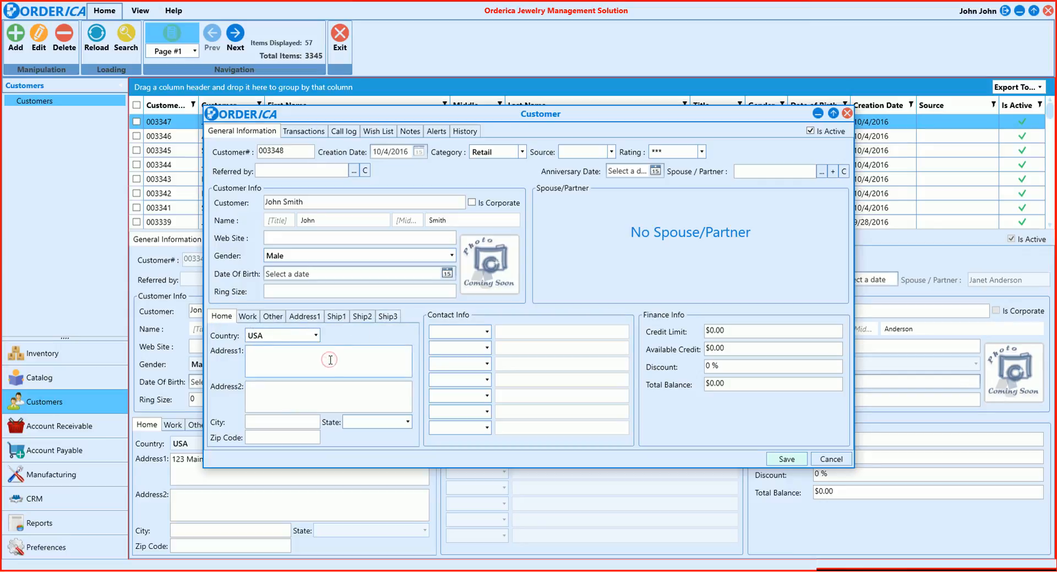
# Enter the customer's home street address in Address1 and add a Primary Email contact with the customer's e-mail
pyautogui.write('123 Main St.')
pyautogui.click(487, 331)
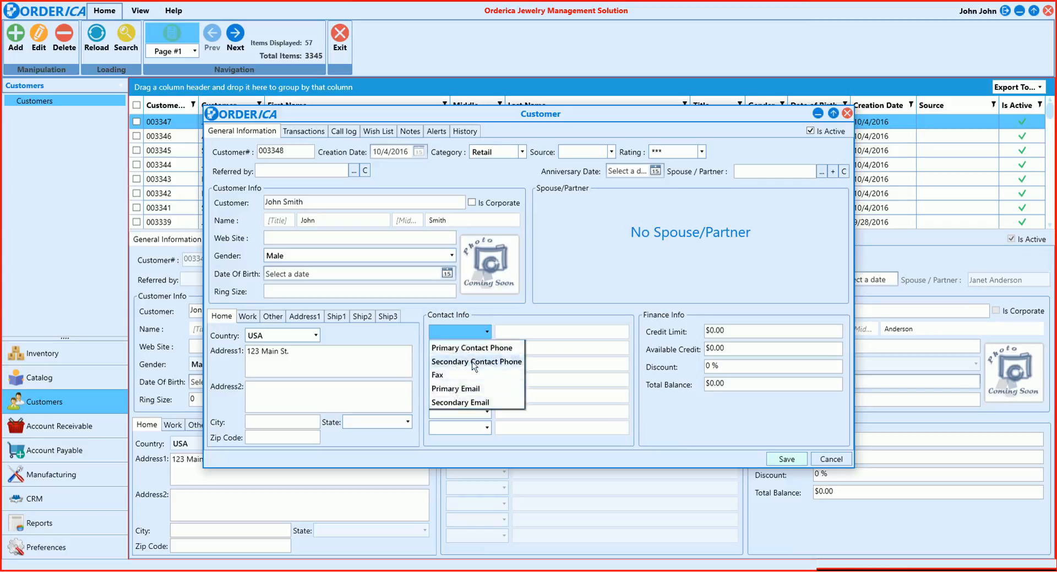
pyautogui.click(472, 388)
pyautogui.click(528, 333)
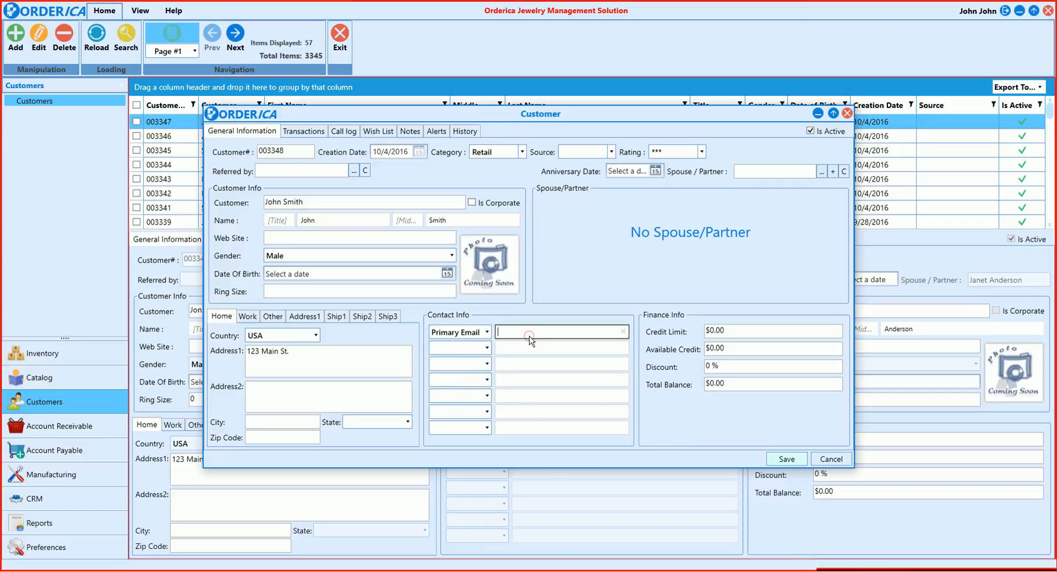
pyautogui.write('jsmith@notreal.com')
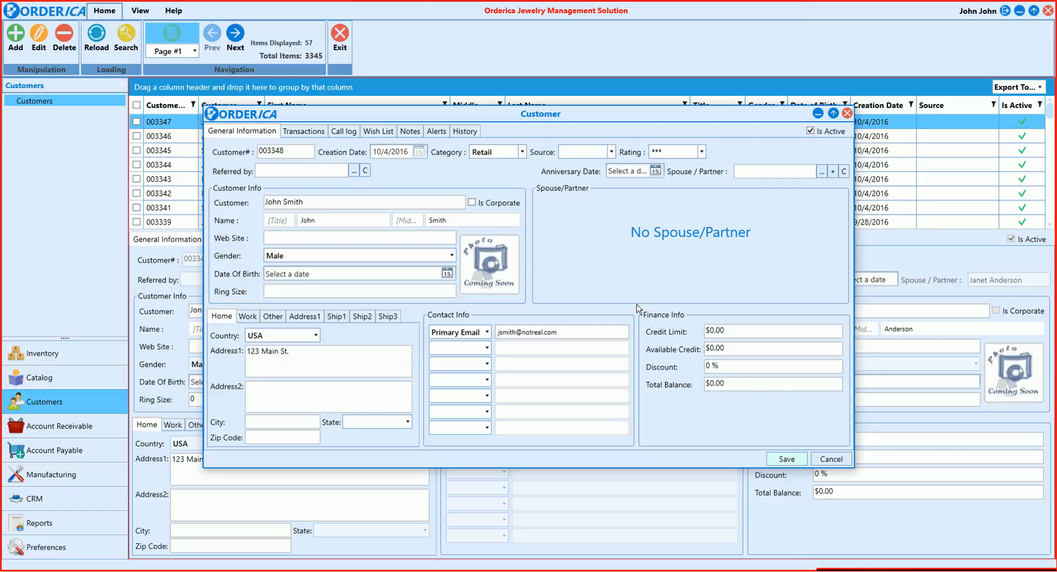
# View the customer's transaction history and its export format choices without exporting
pyautogui.click(296, 132)
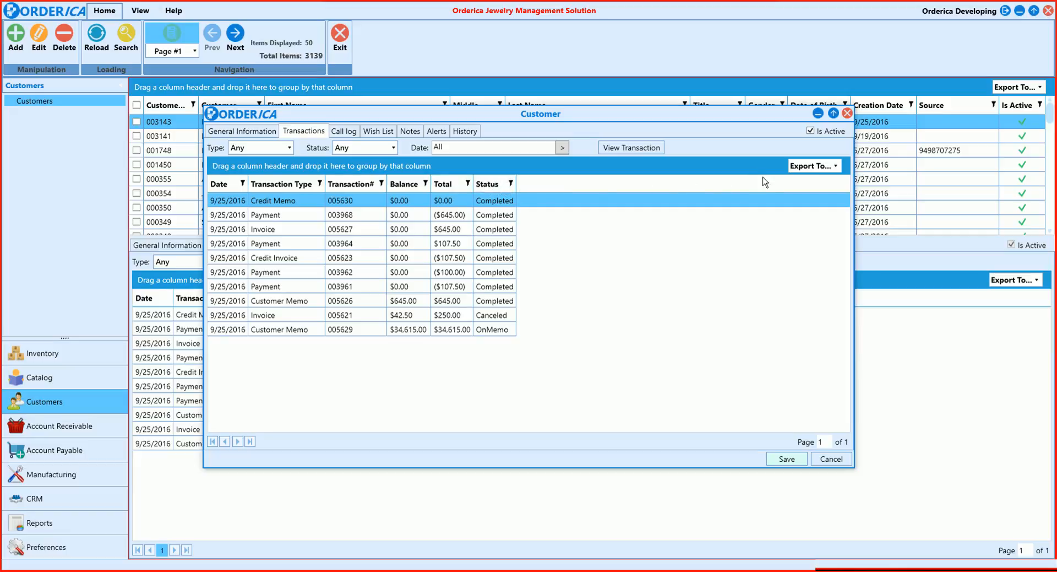
pyautogui.click(809, 166)
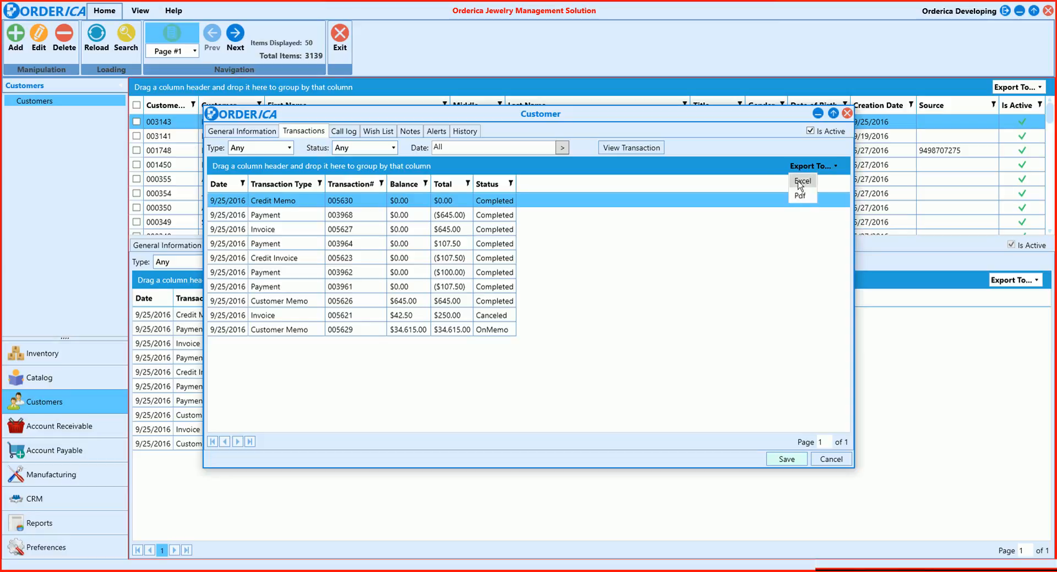
pyautogui.click(747, 166)
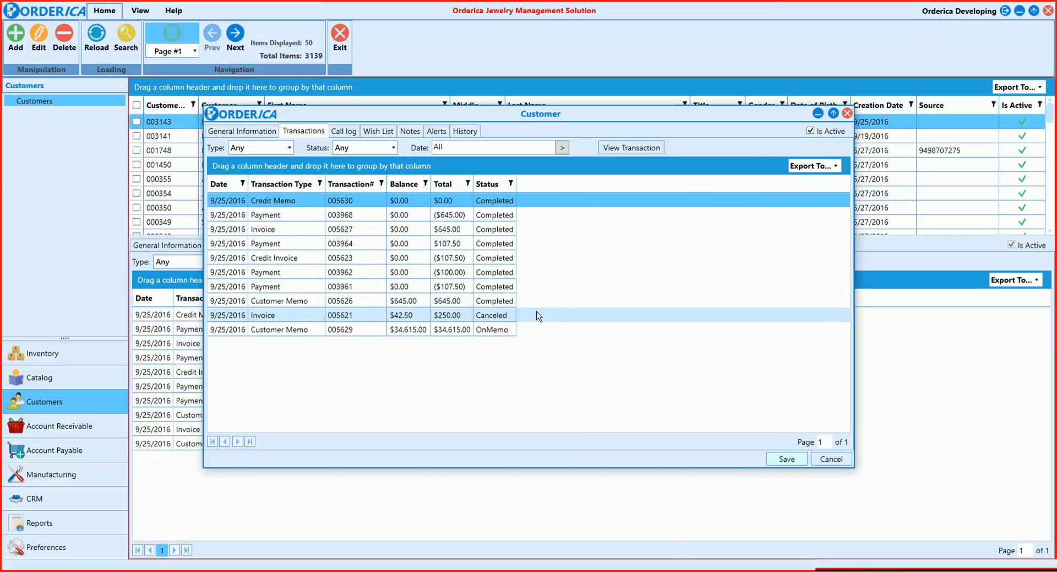
# Open the customer memo with status OnMemo from the transaction list, review its items and close it
pyautogui.click(365, 331)
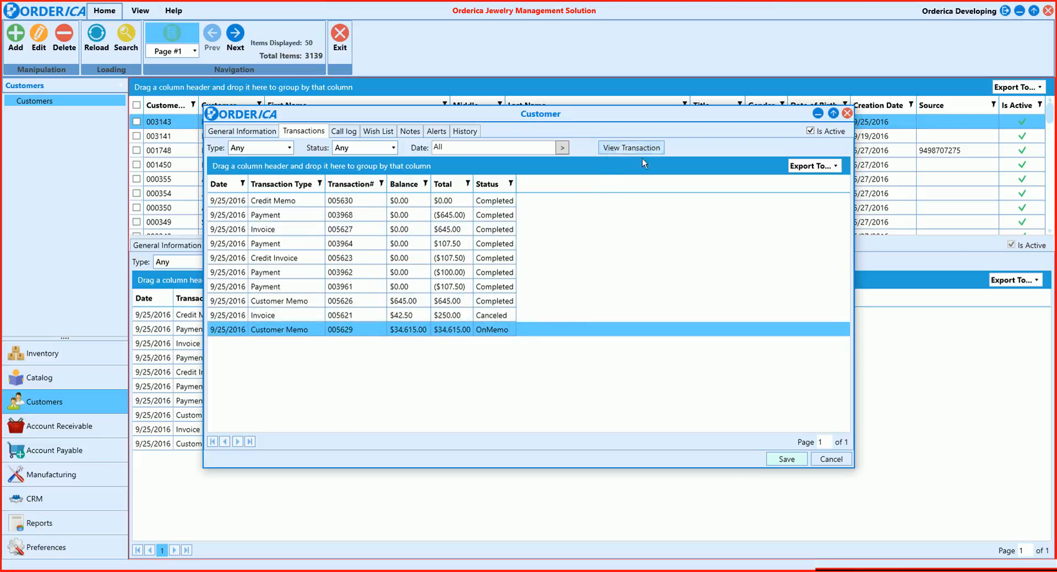
pyautogui.doubleClick(533, 332)
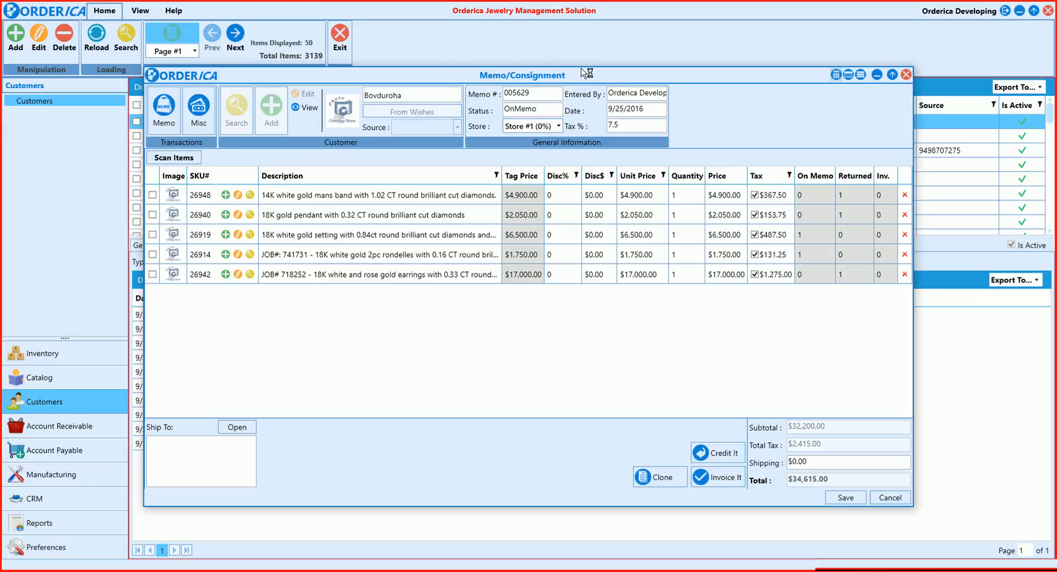
pyautogui.click(906, 74)
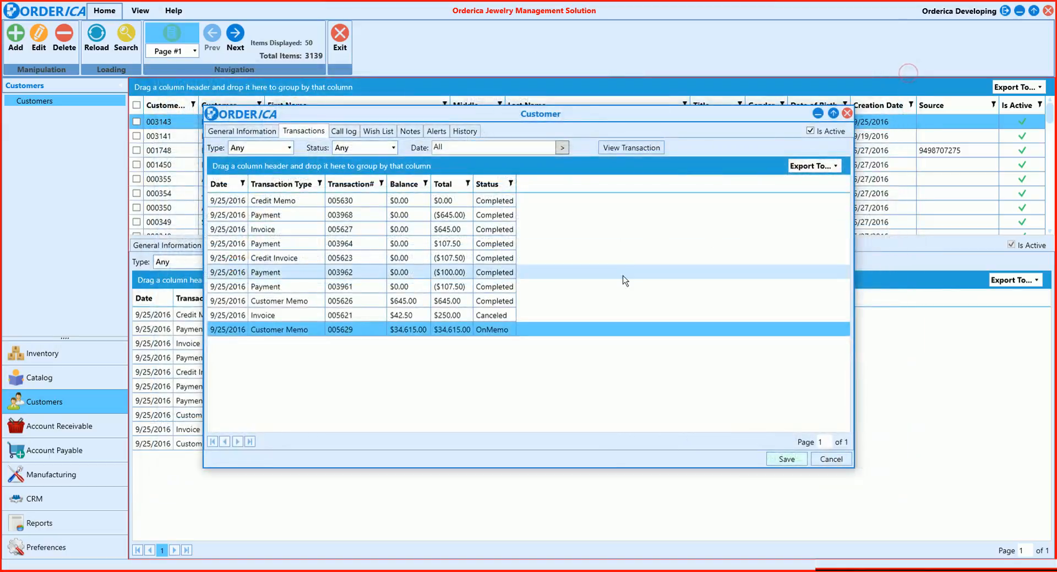
# Open the completed invoice from the transaction list, review its item and payment, and close it without saving
pyautogui.doubleClick(343, 320)
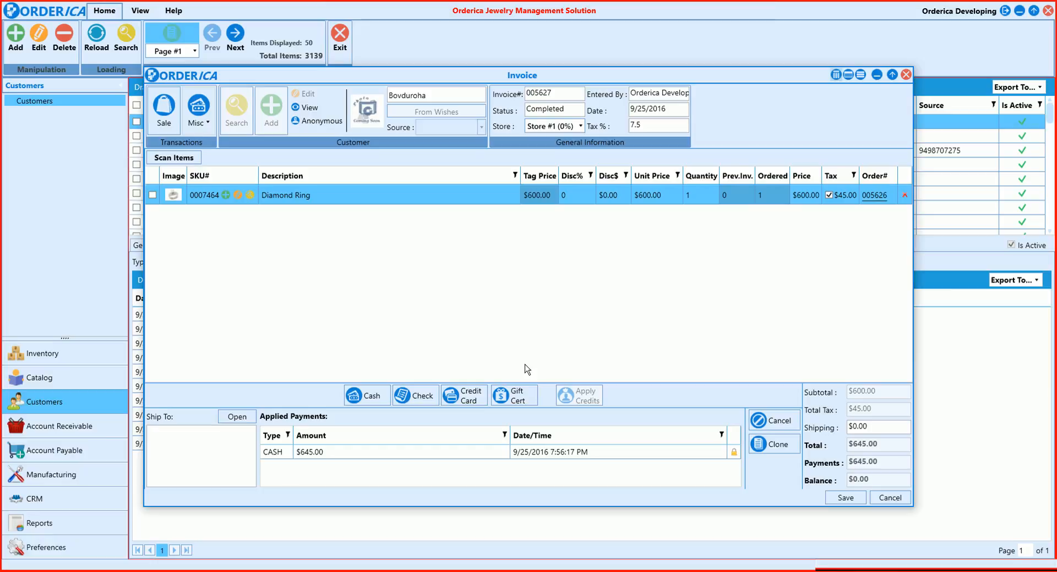
pyautogui.click(906, 74)
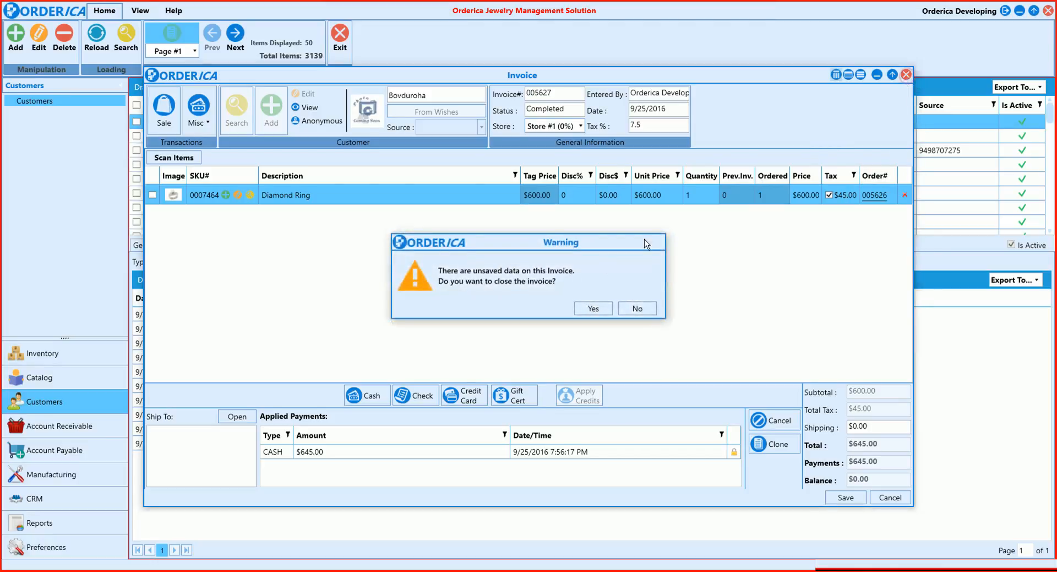
pyautogui.click(591, 308)
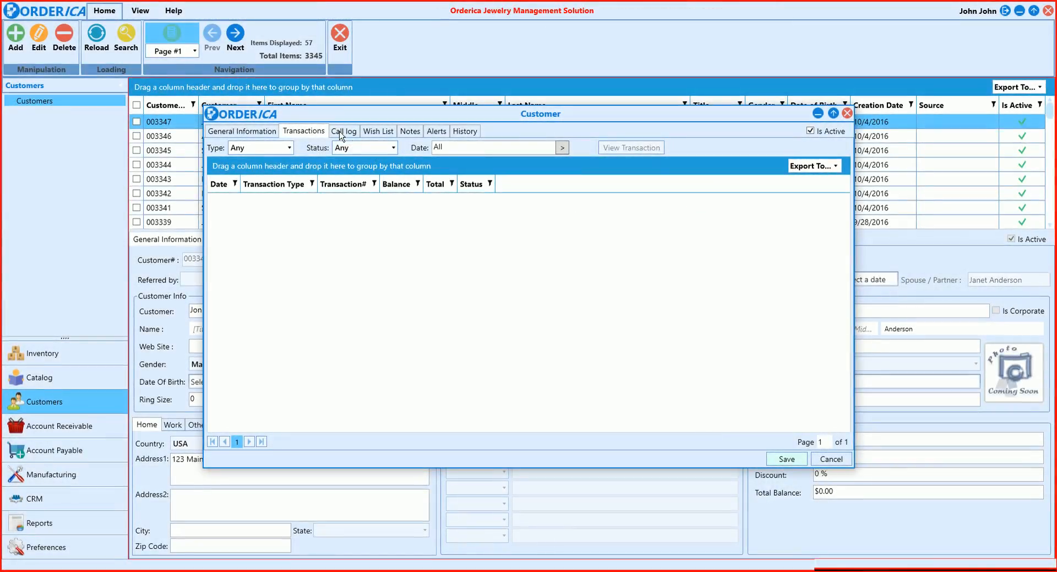
# Start a new call log entry for the customer with subject New Order and the signed-in user as Notify User
pyautogui.click(341, 132)
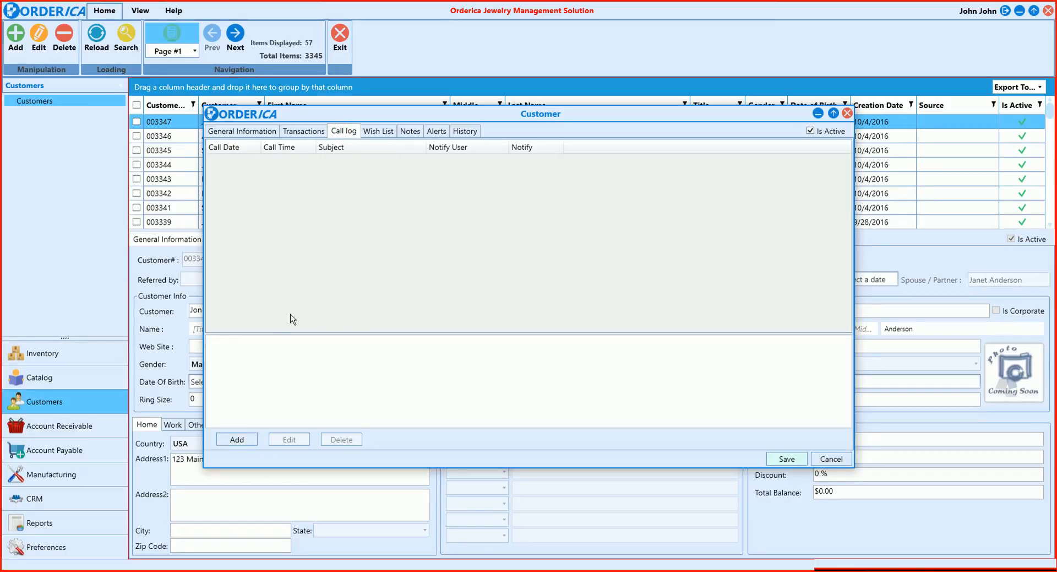
pyautogui.click(238, 439)
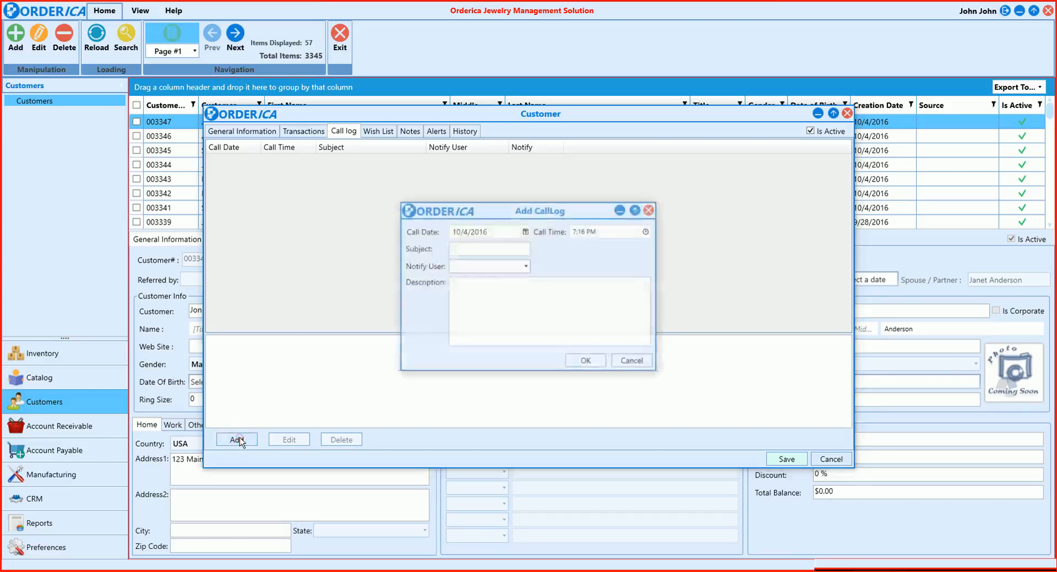
pyautogui.click(642, 231)
pyautogui.click(506, 246)
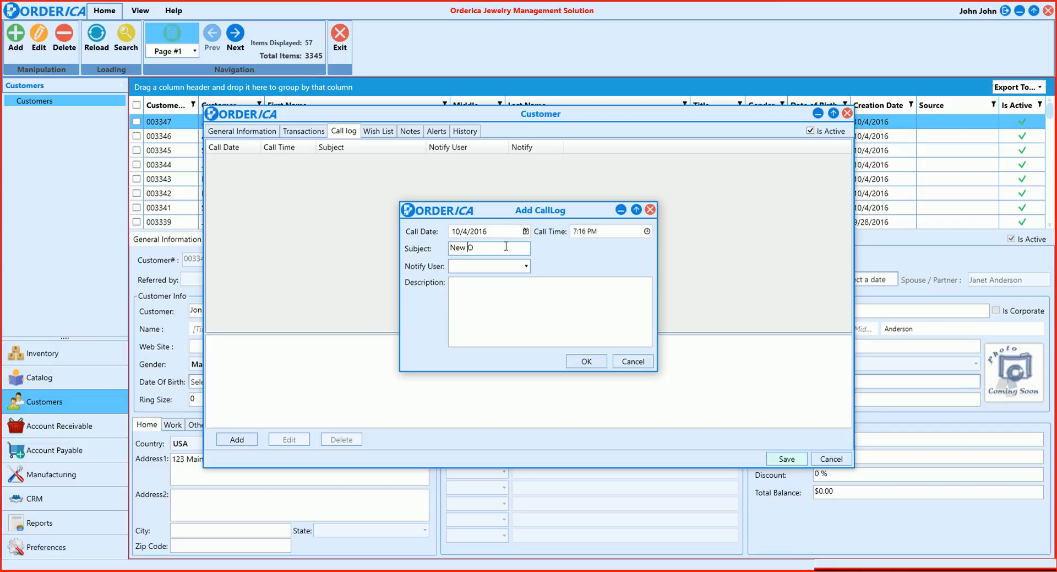
pyautogui.click(524, 266)
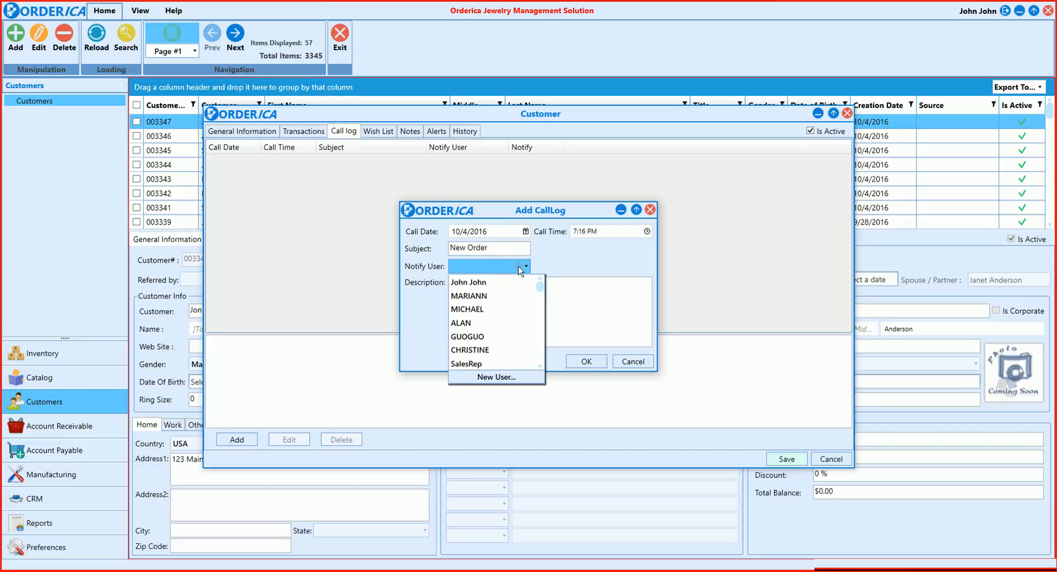
pyautogui.click(490, 282)
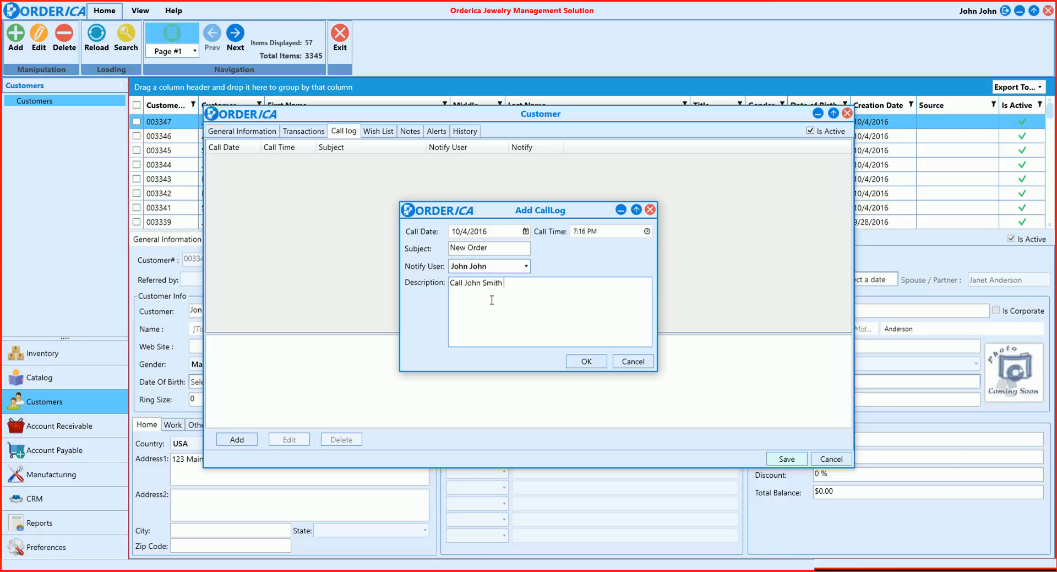
# Describe the call as contacting the customer about the new order coming in, and add the entry to the call log
pyautogui.write('about the new order coming in.')
pyautogui.click(584, 359)
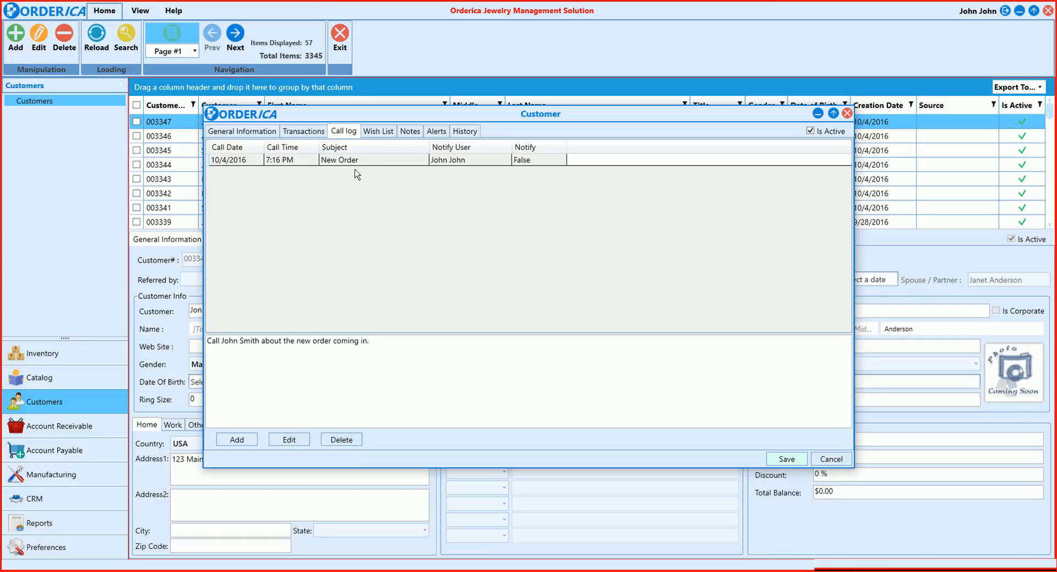
# Examine the new wish form in the customer's wish list and its SKU product search, and close both without adding anything
pyautogui.click(379, 131)
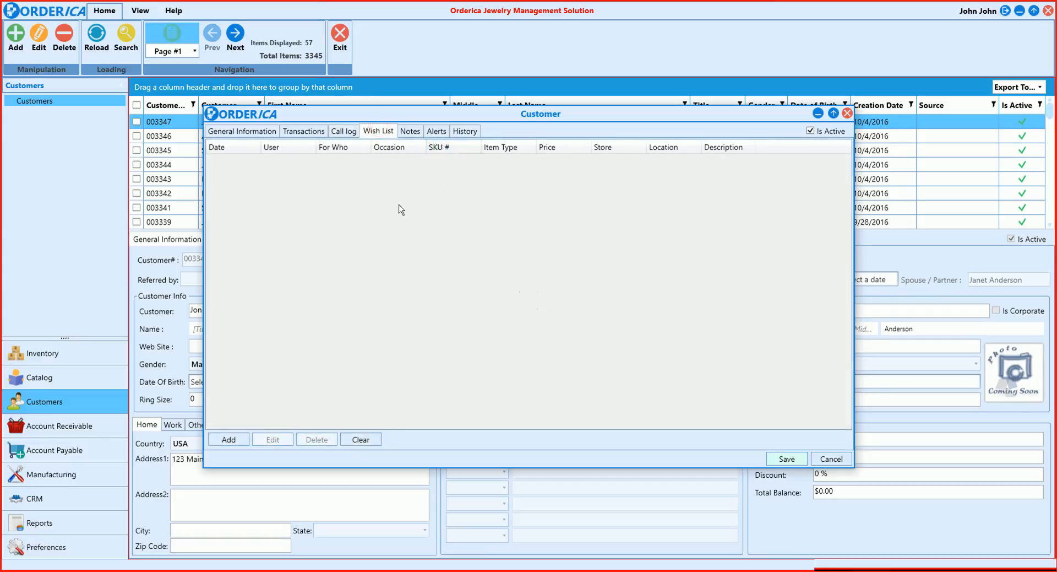
pyautogui.click(229, 439)
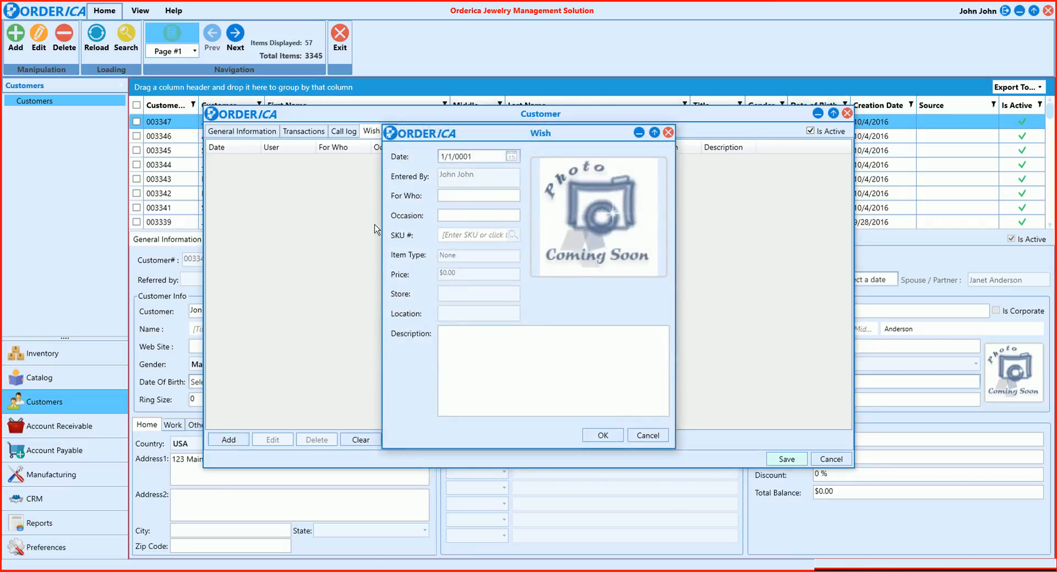
pyautogui.click(469, 194)
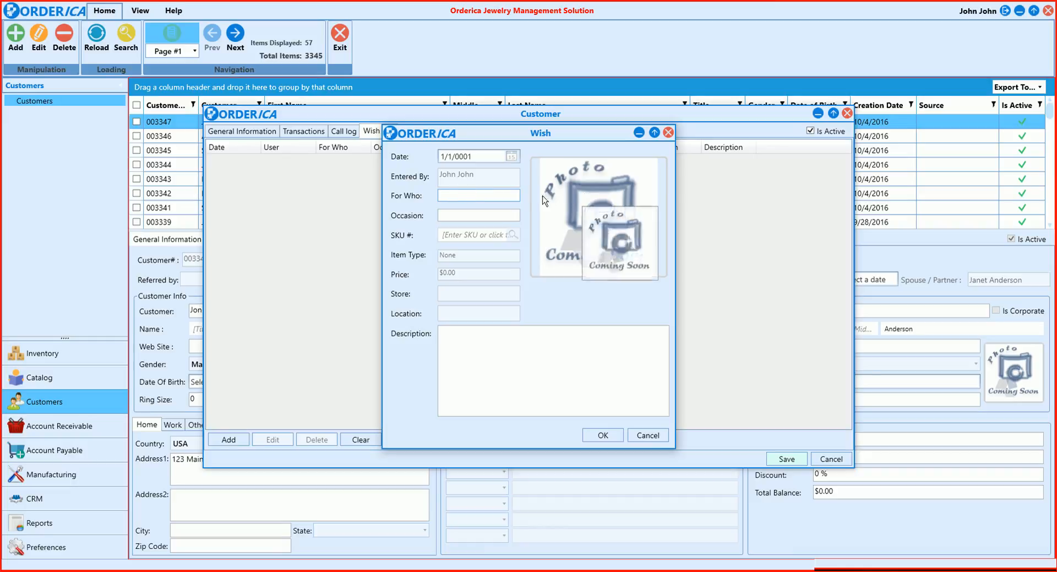
pyautogui.click(458, 214)
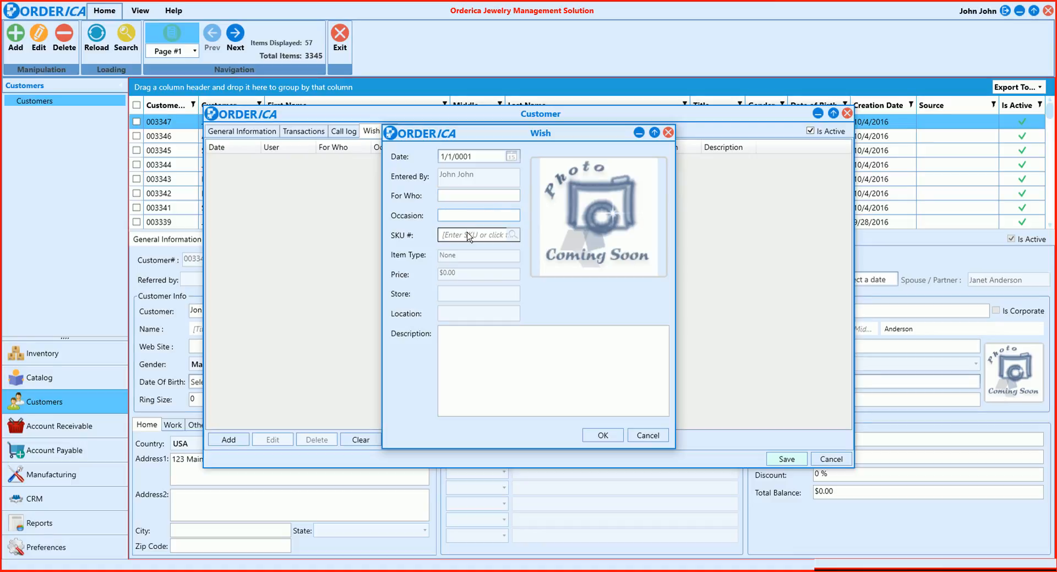
pyautogui.click(469, 236)
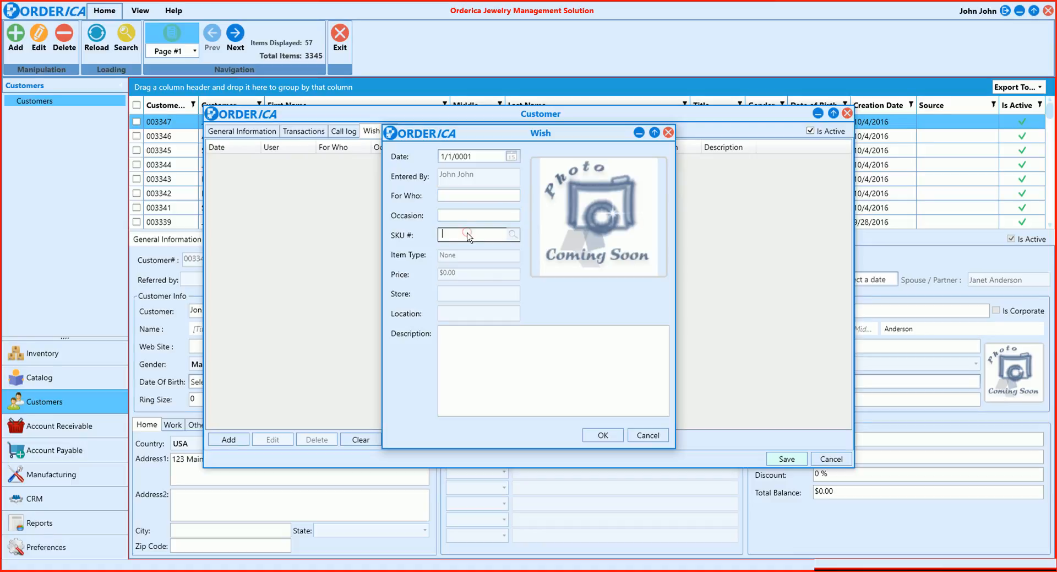
pyautogui.click(513, 235)
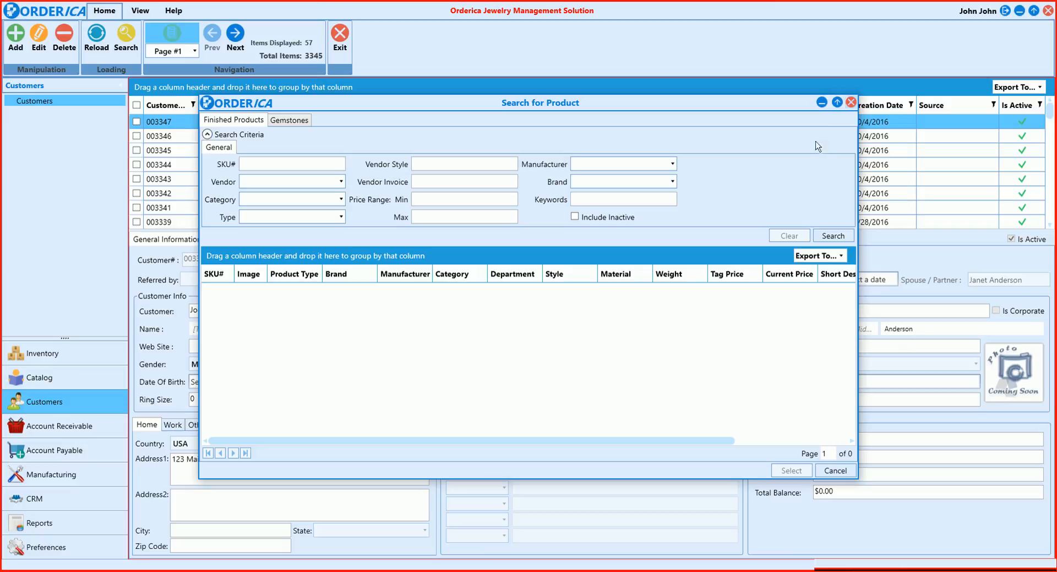
pyautogui.click(852, 103)
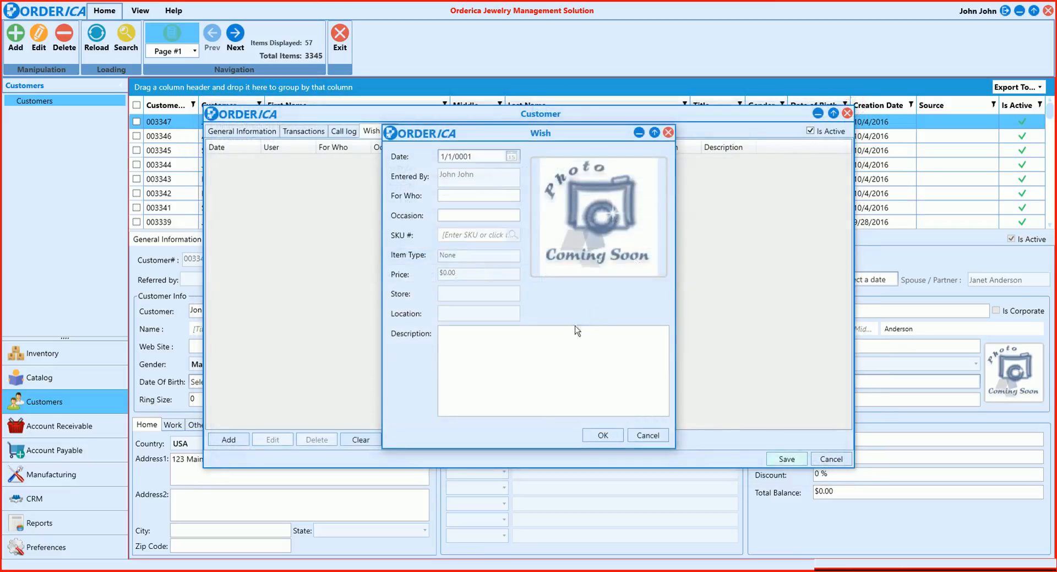
pyautogui.click(648, 436)
pyautogui.click(593, 308)
# Add a customer note with short description Preference, stating that the customer prefers modern designs, and select it to read its description
pyautogui.click(410, 130)
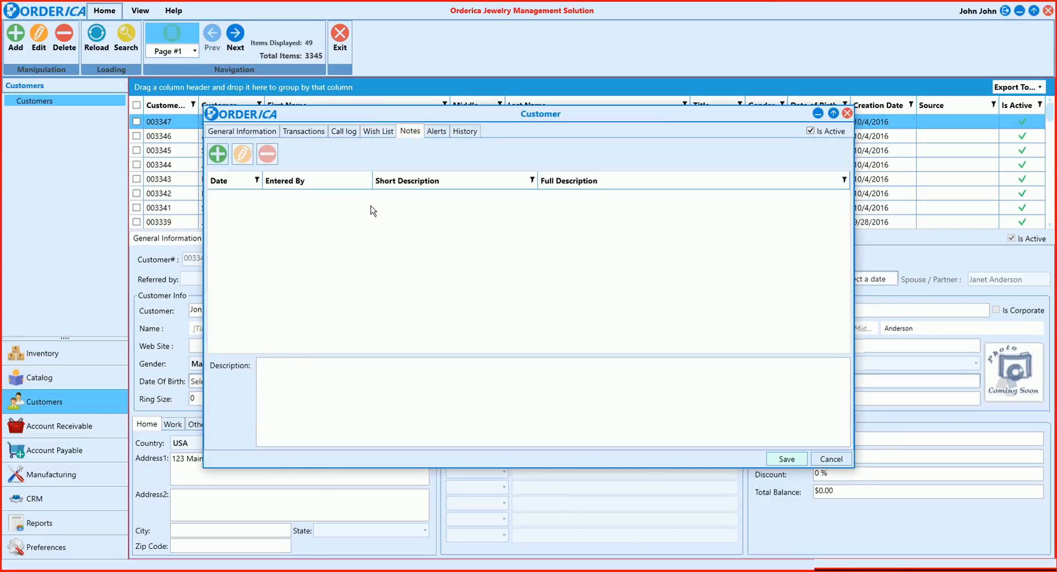
pyautogui.click(220, 159)
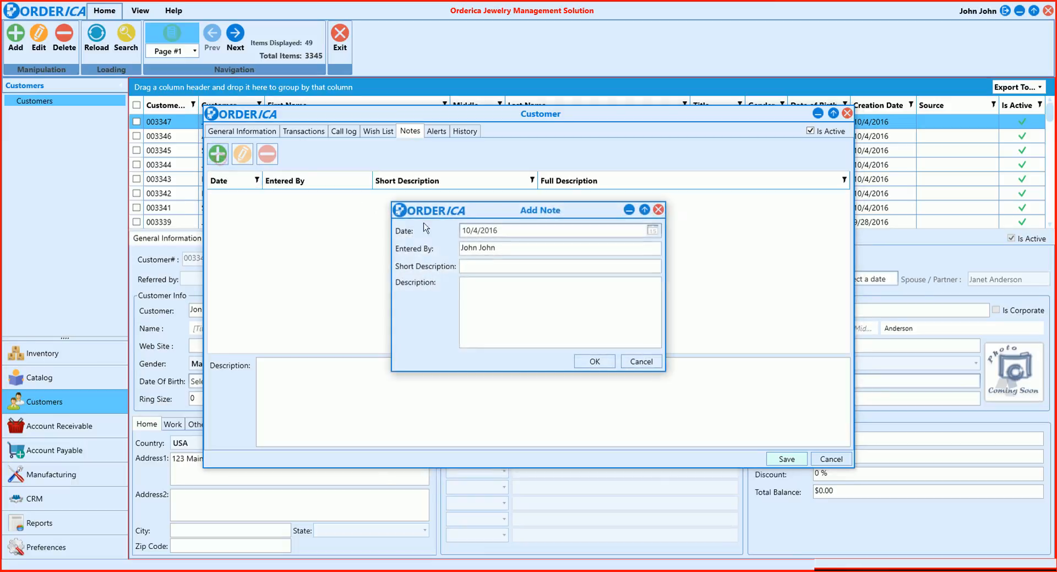
pyautogui.write('Prefere')
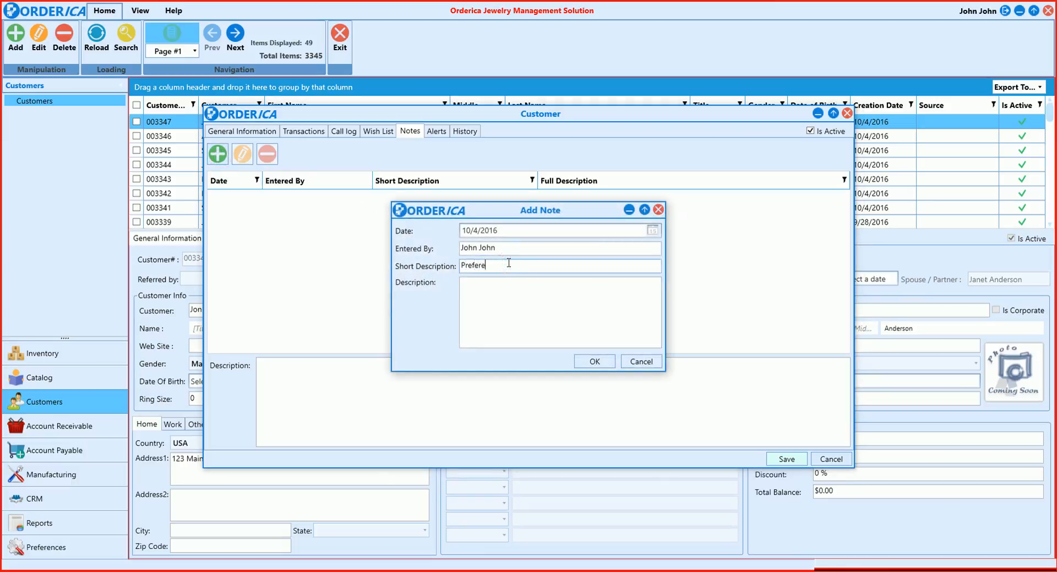
pyautogui.write('nce')
pyautogui.press('Tab')
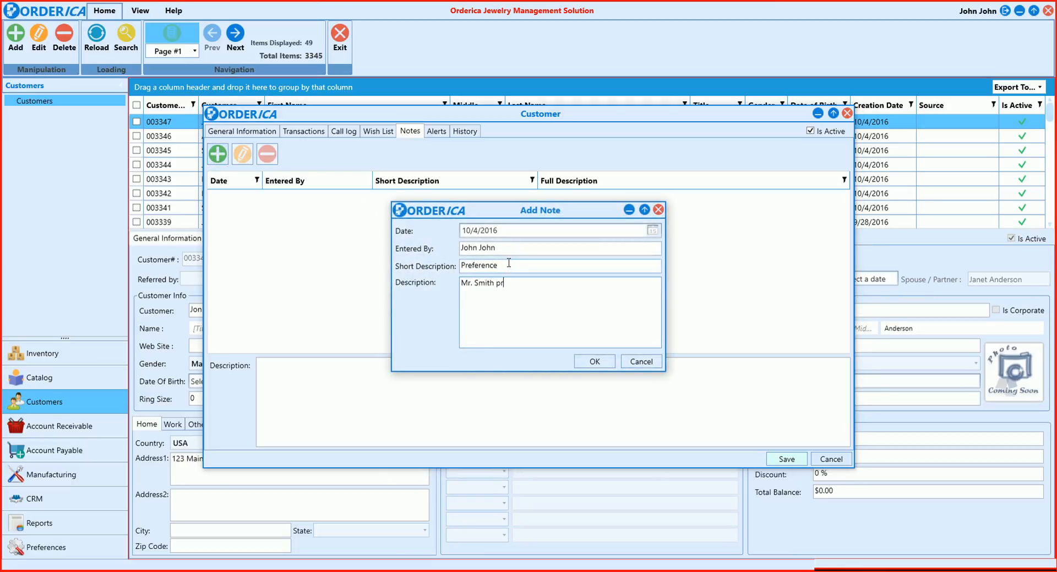
pyautogui.write('Mr. Smith prefers modern designs.')
pyautogui.click(594, 360)
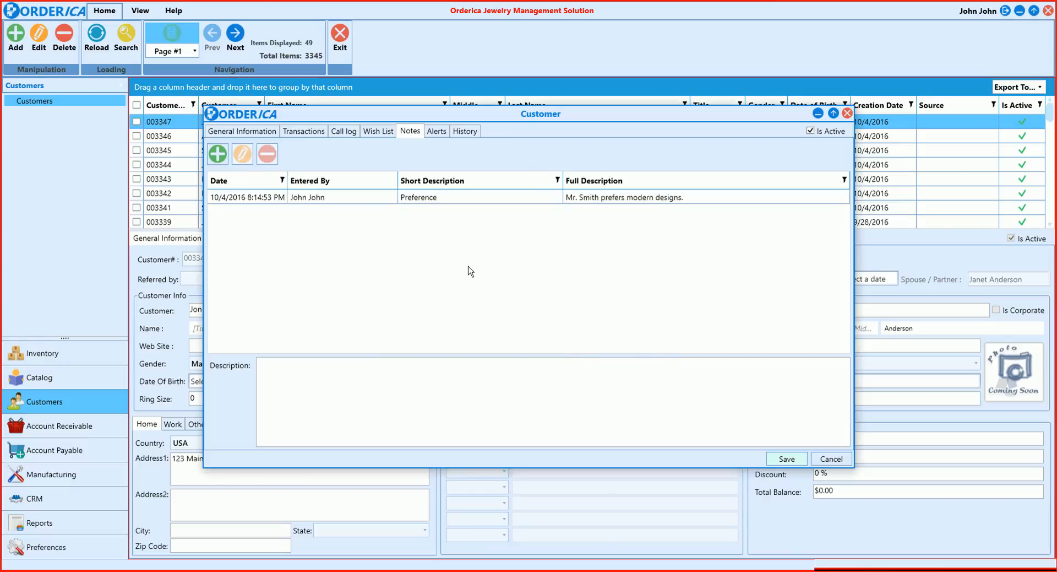
pyautogui.click(343, 198)
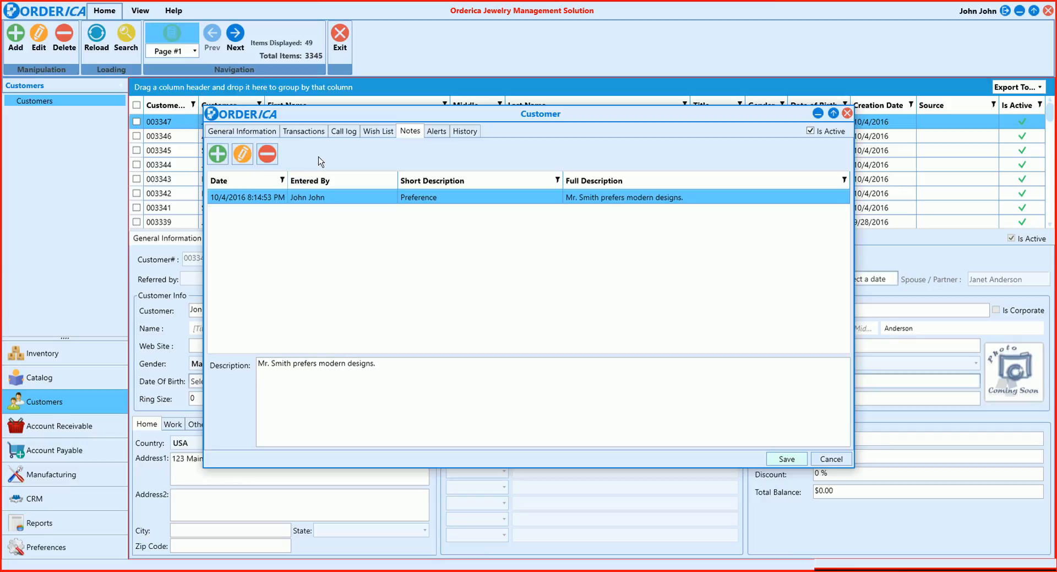
# Add a customer alert titled Appointment, keeping it active with the default start and end dates, and select it in the list
pyautogui.click(438, 132)
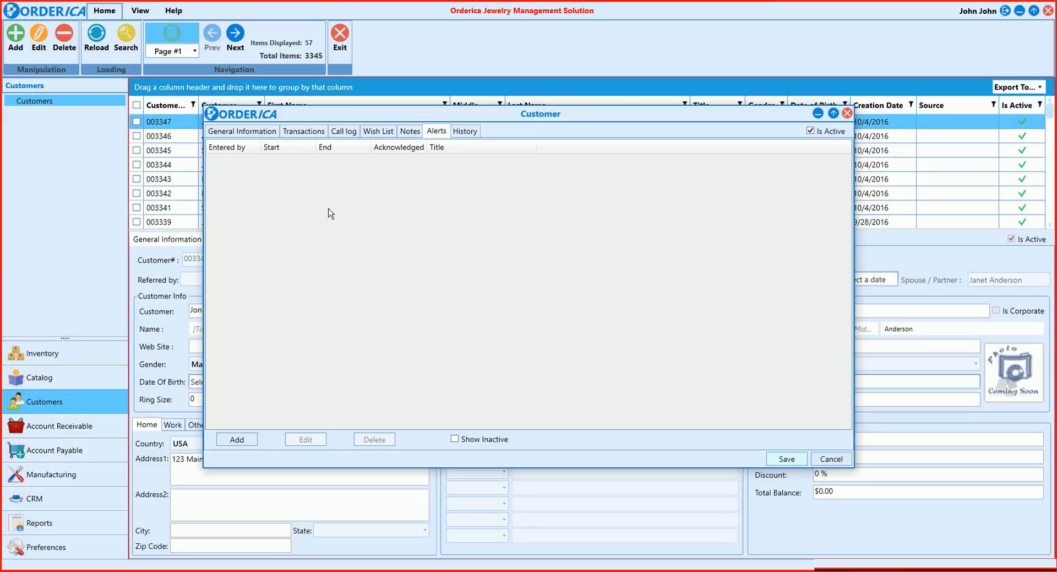
pyautogui.click(244, 438)
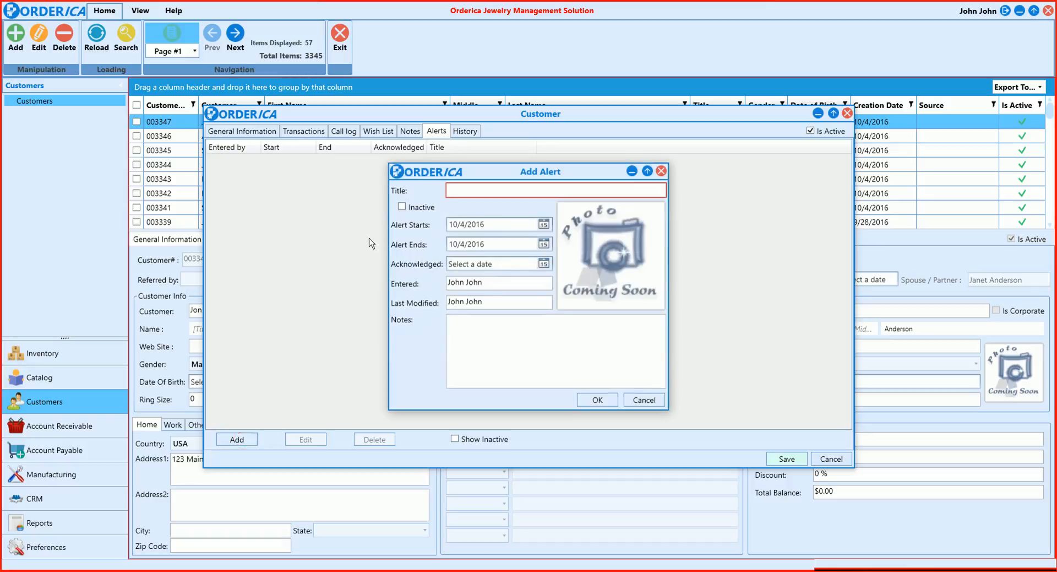
pyautogui.click(507, 189)
pyautogui.write('Appointment')
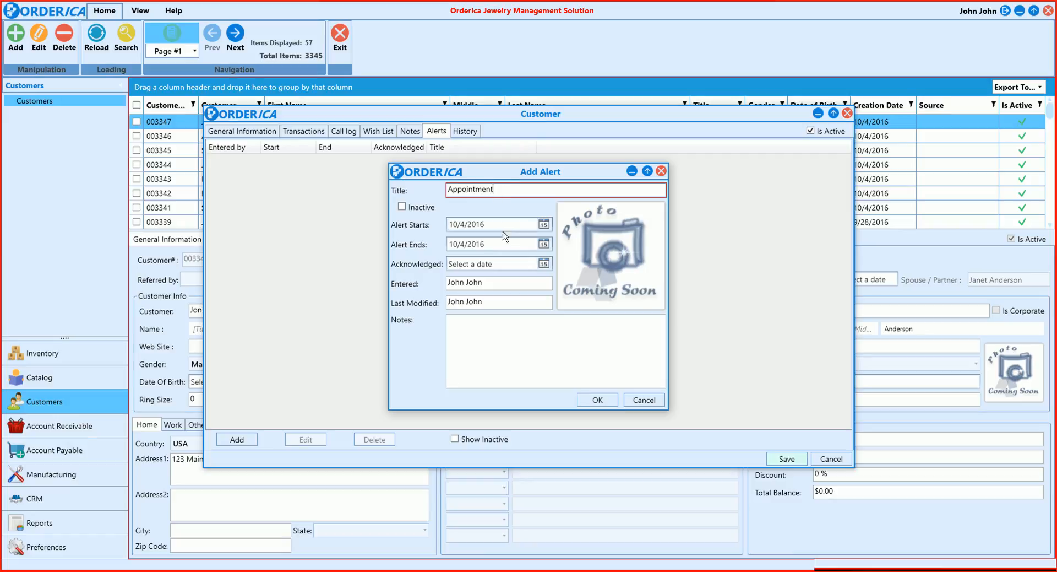
pyautogui.click(405, 210)
pyautogui.click(403, 207)
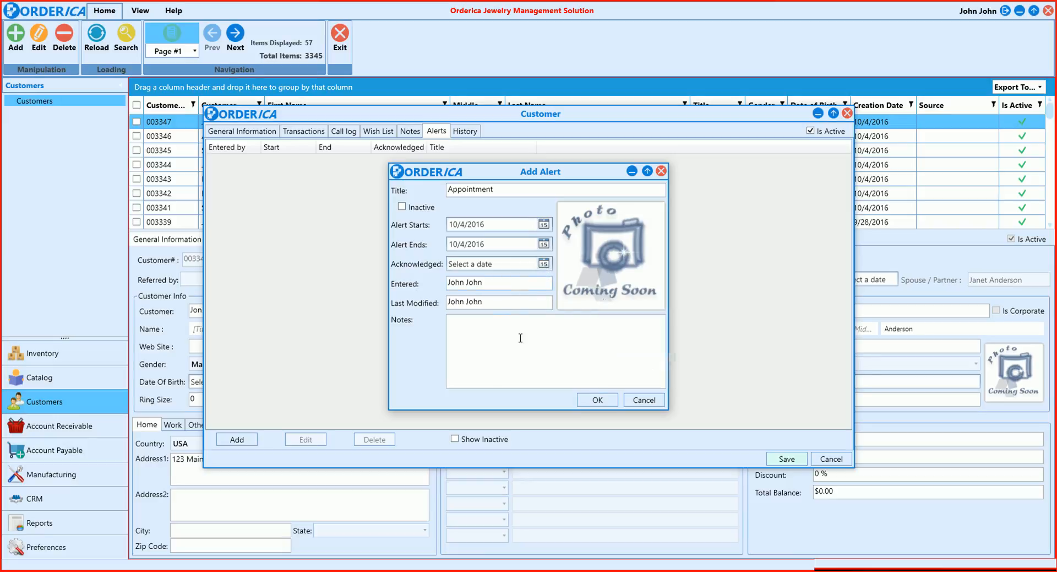
pyautogui.click(597, 399)
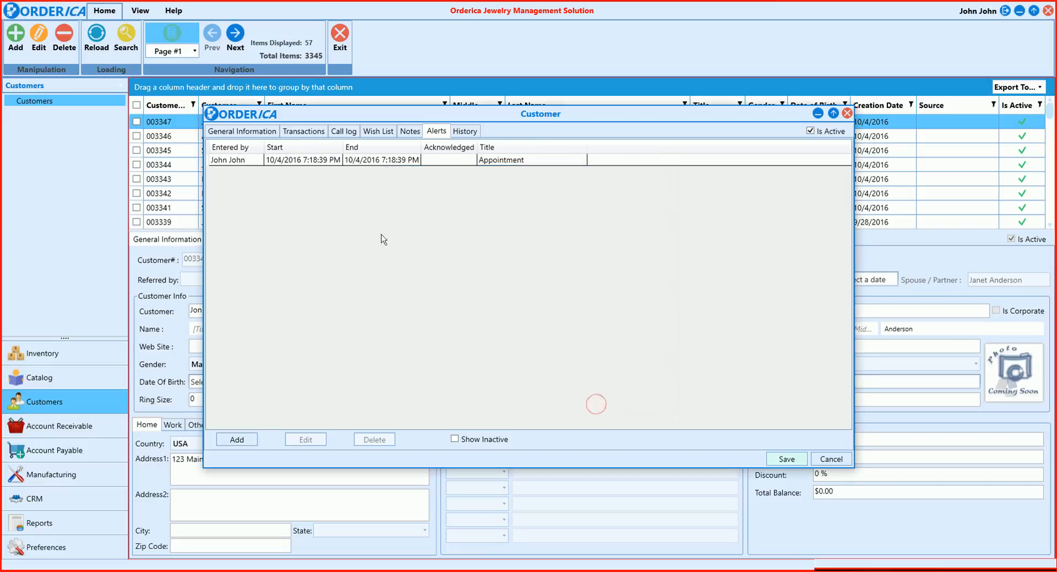
pyautogui.click(464, 165)
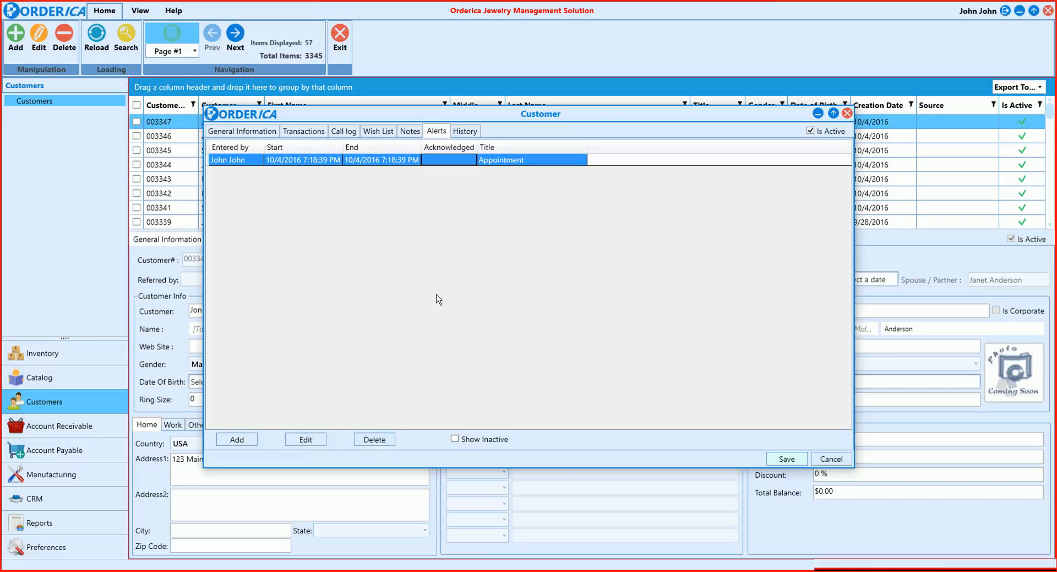
# Check the customer's history and save the new customer record
pyautogui.click(472, 138)
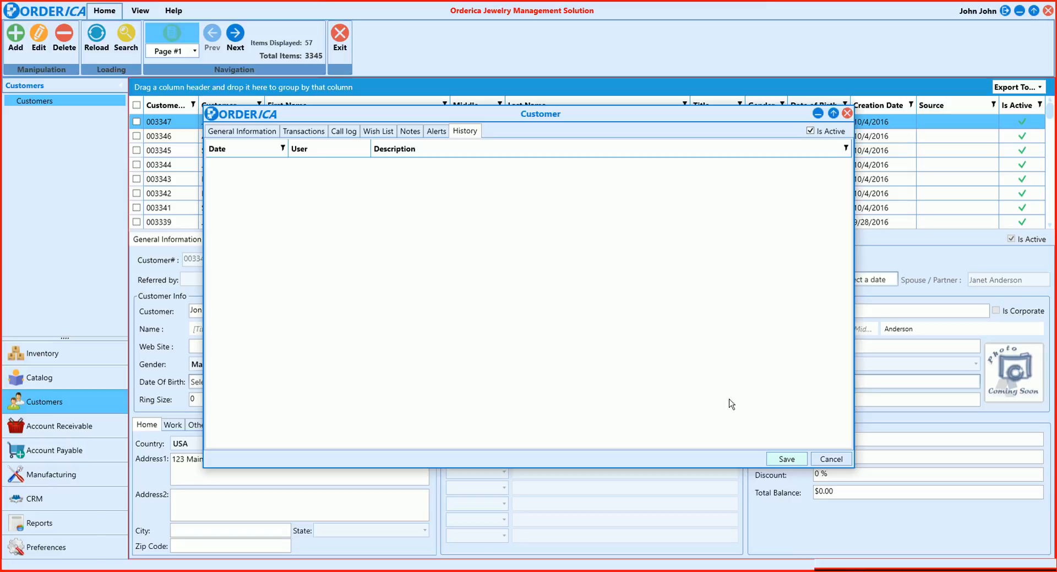
pyautogui.click(771, 460)
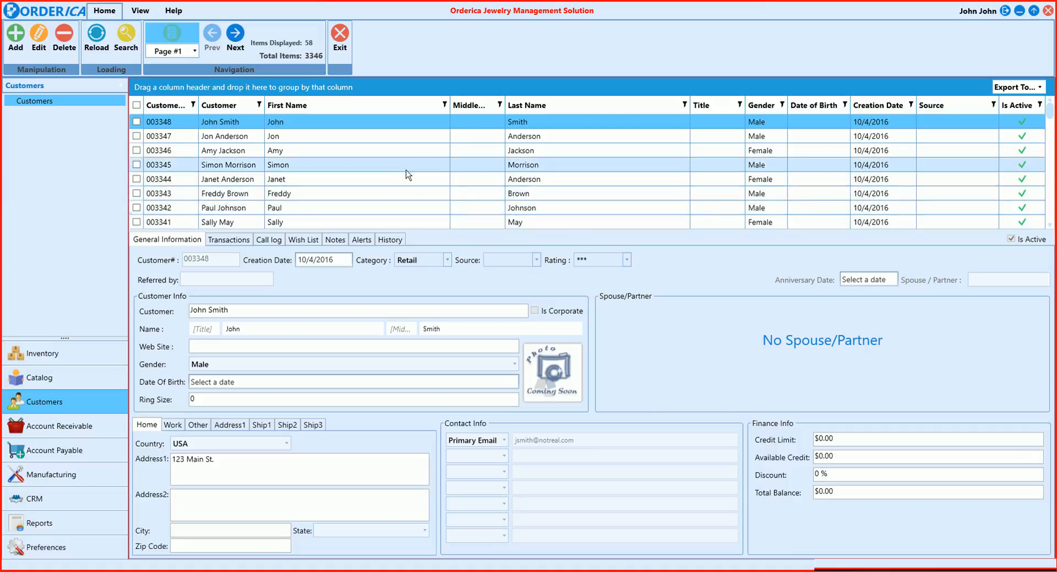
# With the second customer selected, try the Snap to Right and Grid View Only layouts, and restore the preview below the grid slightly enlarged
pyautogui.click(385, 138)
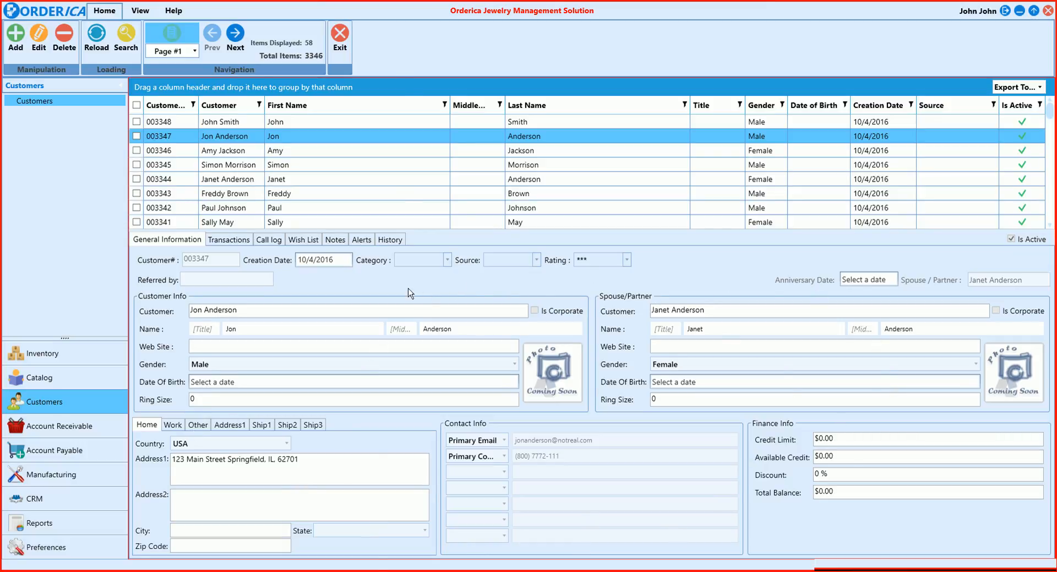
pyautogui.click(139, 15)
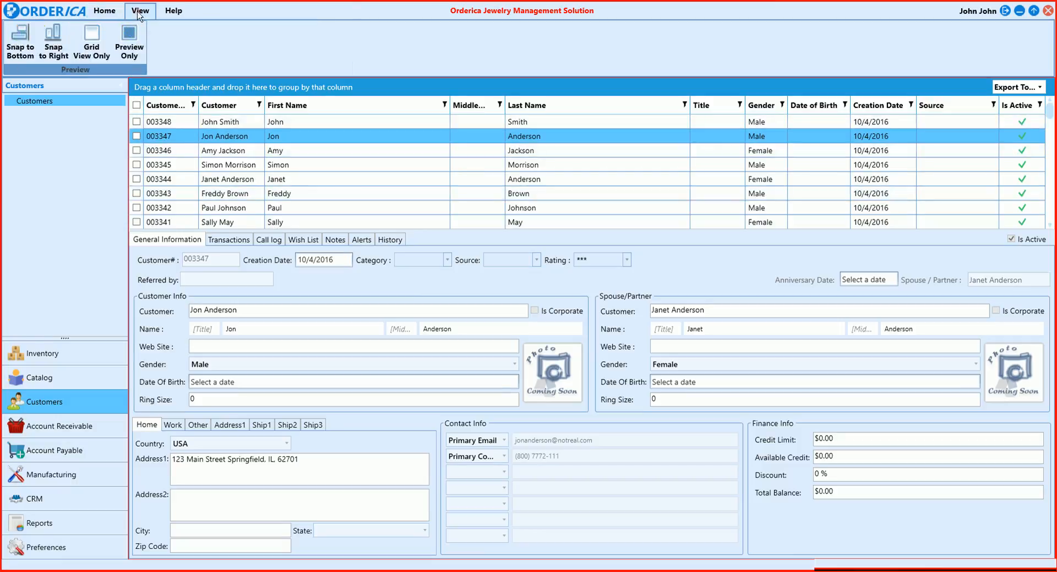
pyautogui.click(51, 33)
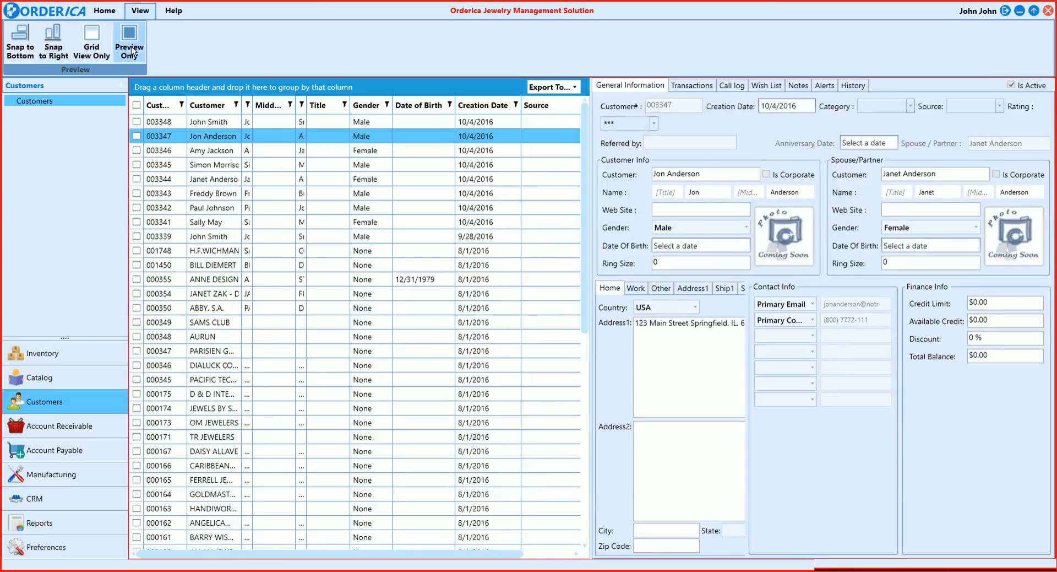
pyautogui.click(84, 44)
pyautogui.click(25, 48)
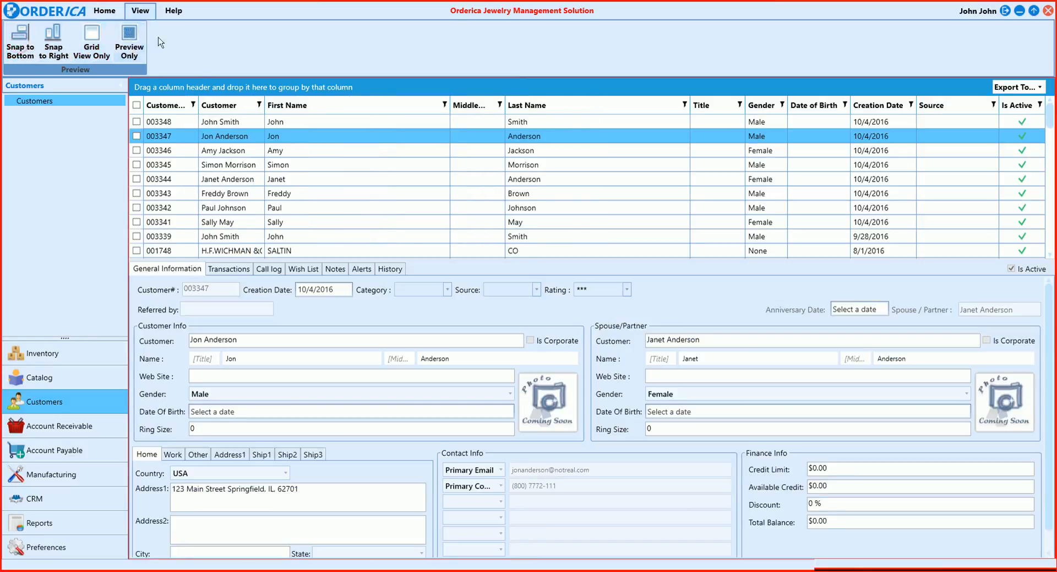
pyautogui.moveTo(418, 259); pyautogui.dragTo(417, 244)
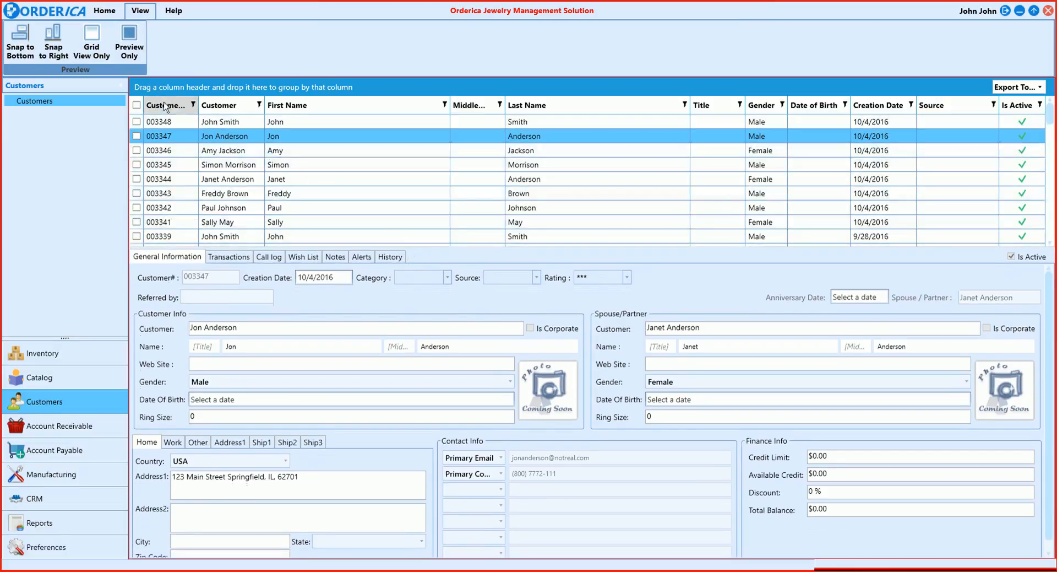
# Open the newly saved customer's record for editing, review its general information and close it without changes
pyautogui.click(105, 10)
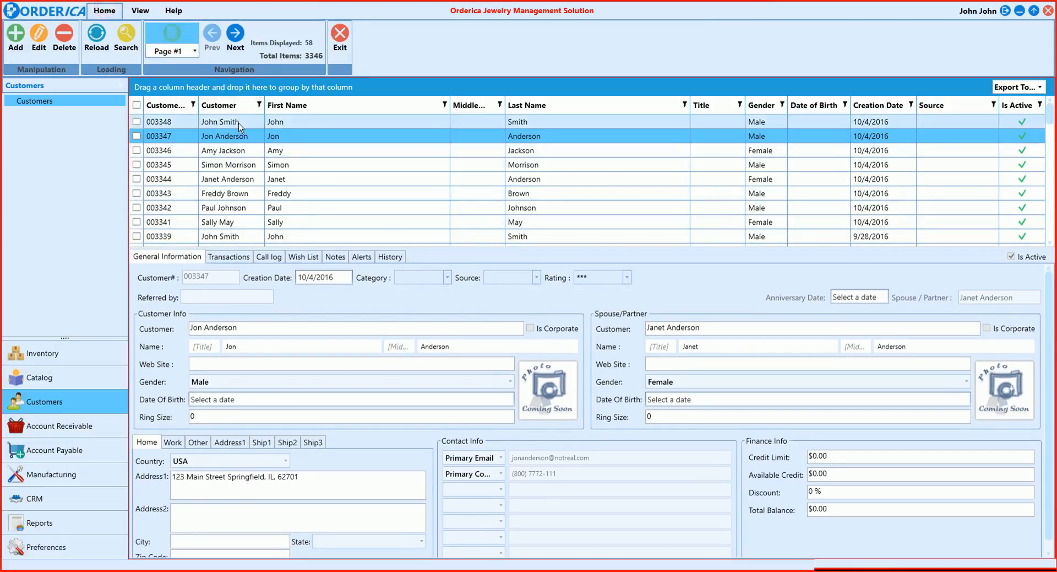
pyautogui.click(216, 122)
pyautogui.click(38, 38)
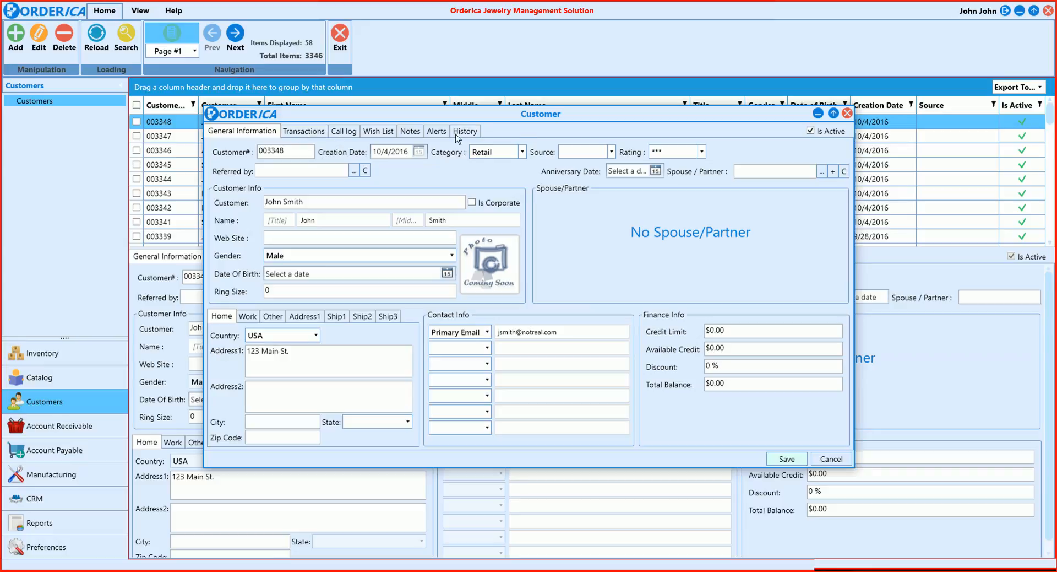
pyautogui.click(845, 114)
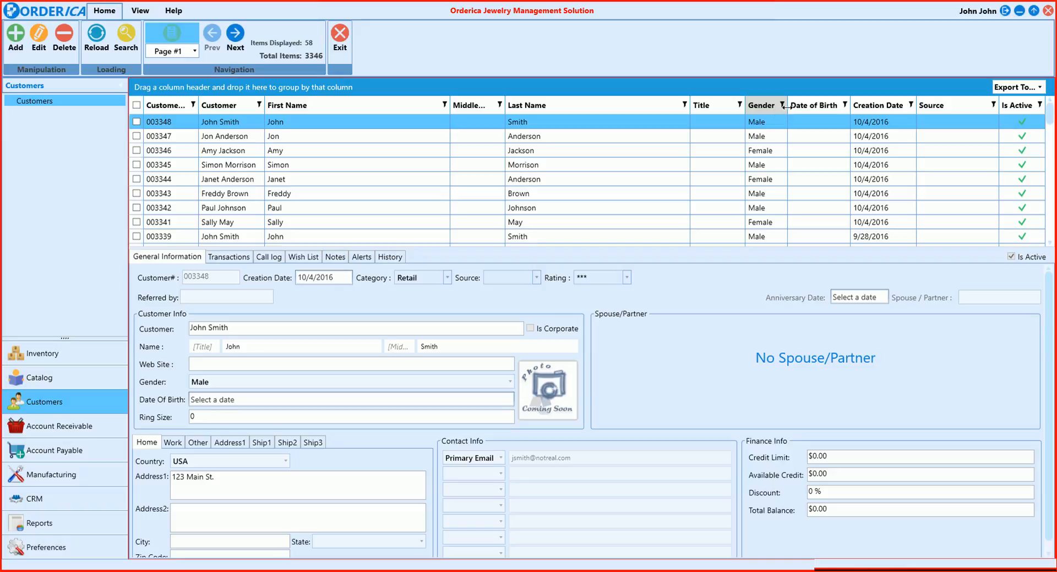
# Try grouping the customer list by Last Name and remove the grouping again
pyautogui.moveTo(612, 107); pyautogui.dragTo(526, 92)
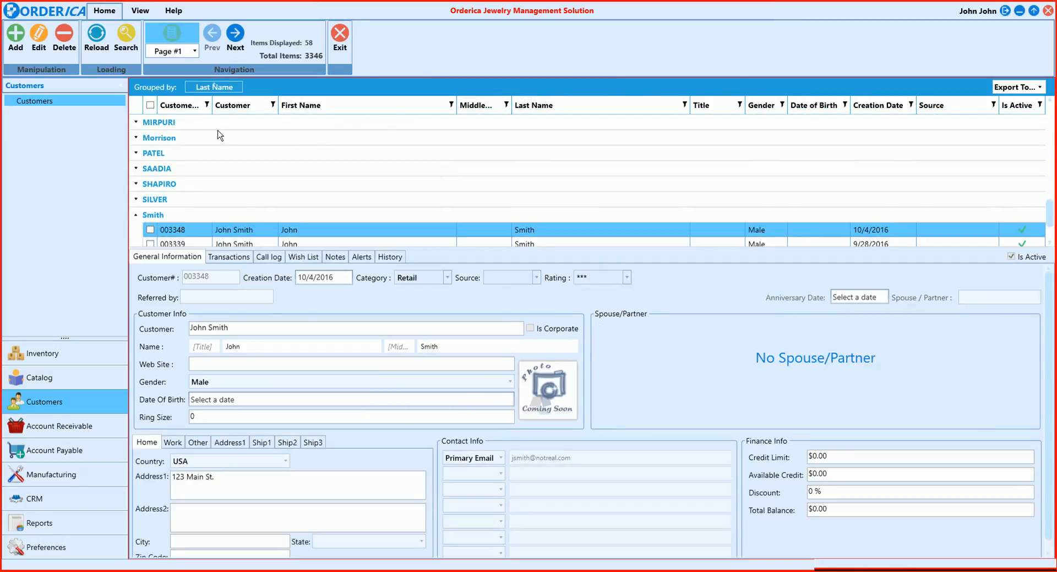
pyautogui.click(237, 88)
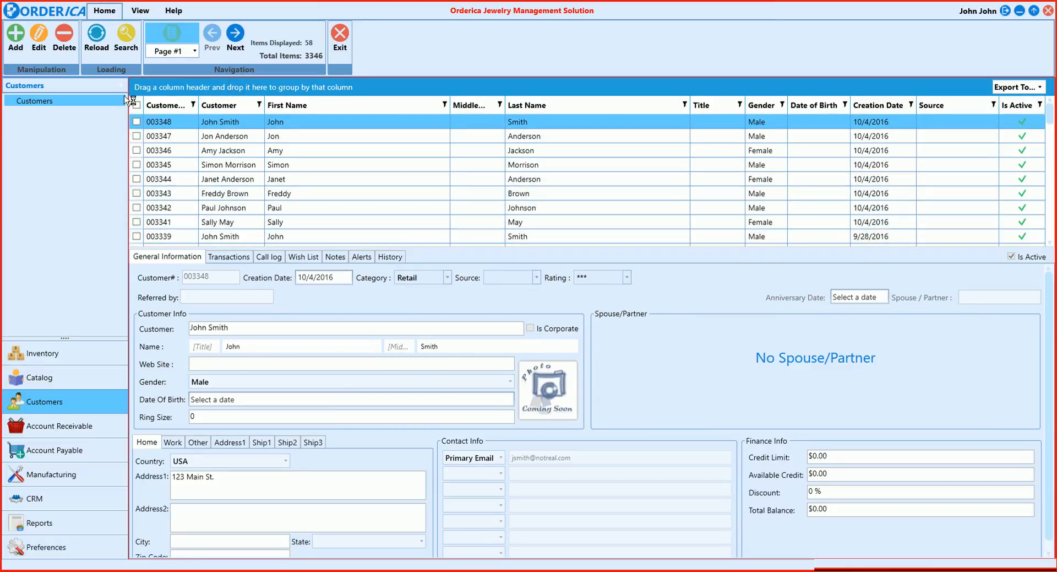
# Open the customer search, review its Source and Gender filter options, and cancel without searching
pyautogui.click(126, 39)
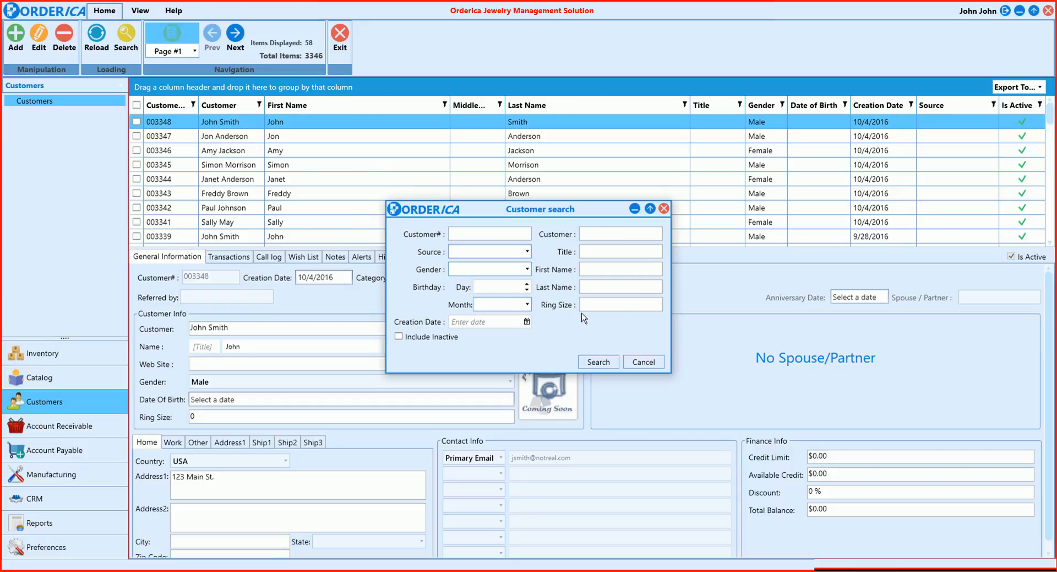
pyautogui.click(516, 252)
pyautogui.click(516, 253)
pyautogui.click(517, 268)
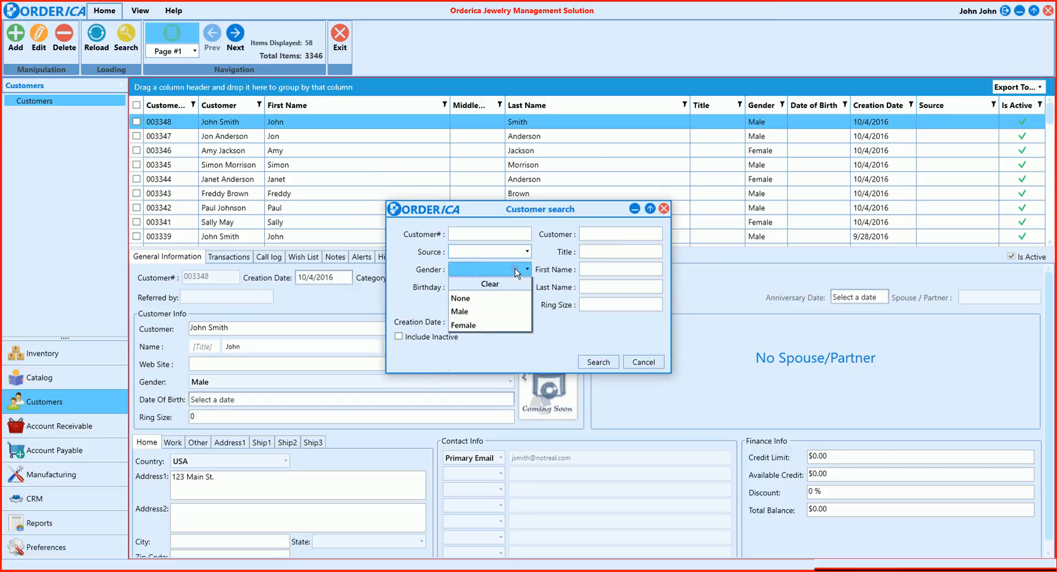
pyautogui.click(516, 269)
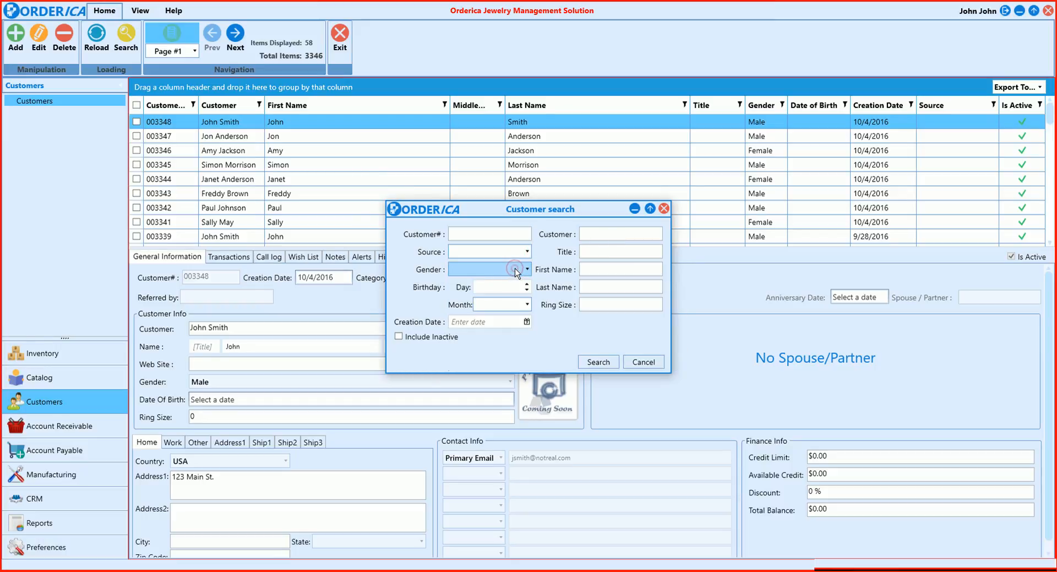
pyautogui.click(643, 361)
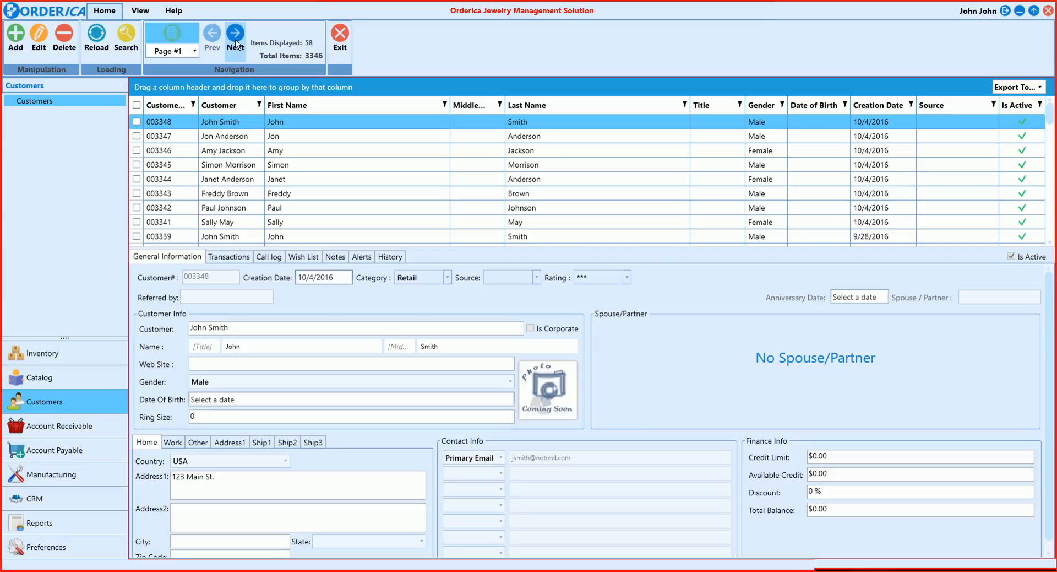
# Look through the list of available customer pages and stay on Page #1
pyautogui.click(194, 51)
pyautogui.scroll(-3, 177, 142)
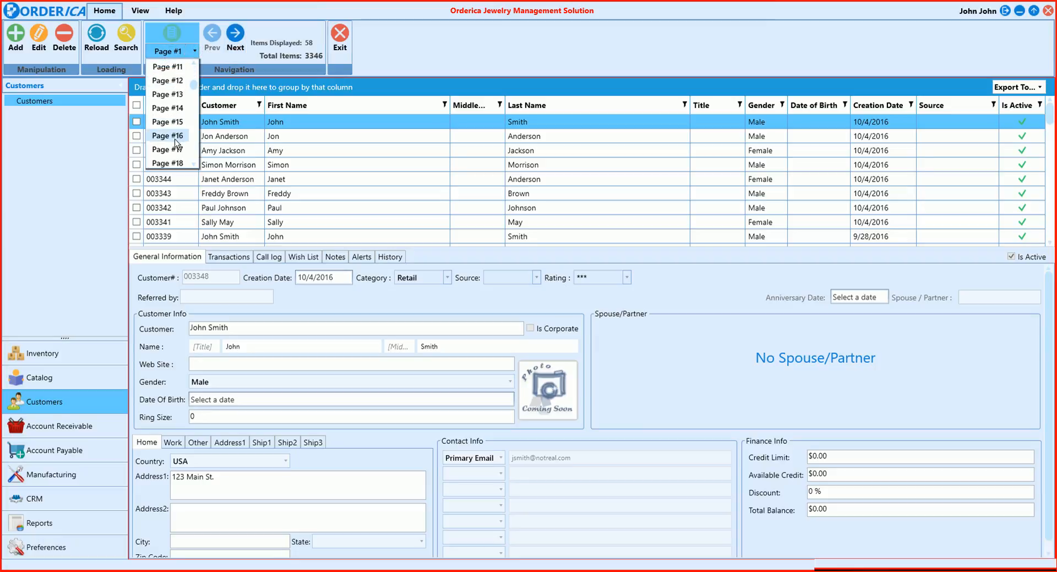
pyautogui.scroll(3, 176, 142)
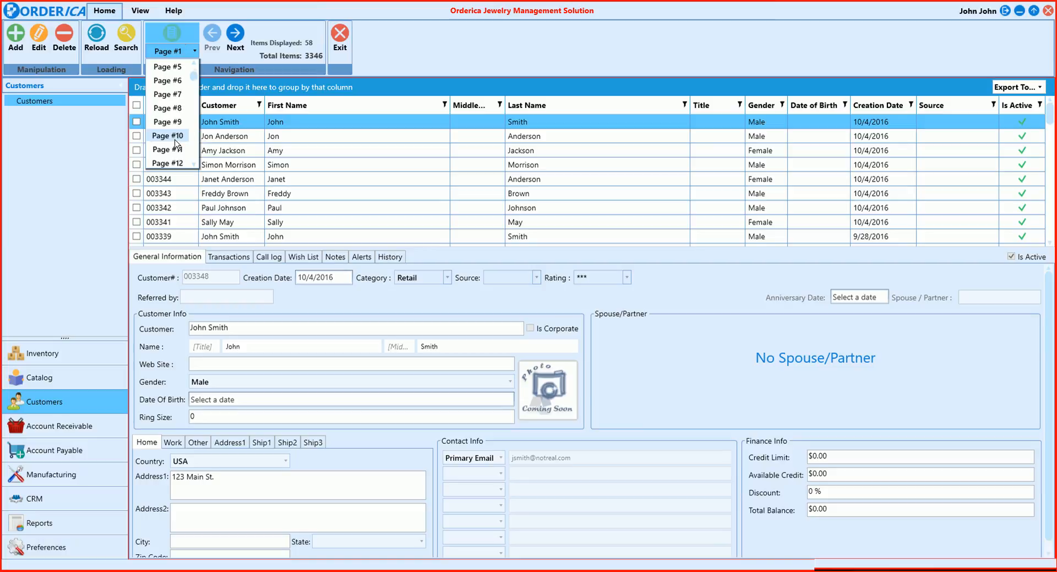
pyautogui.click(187, 54)
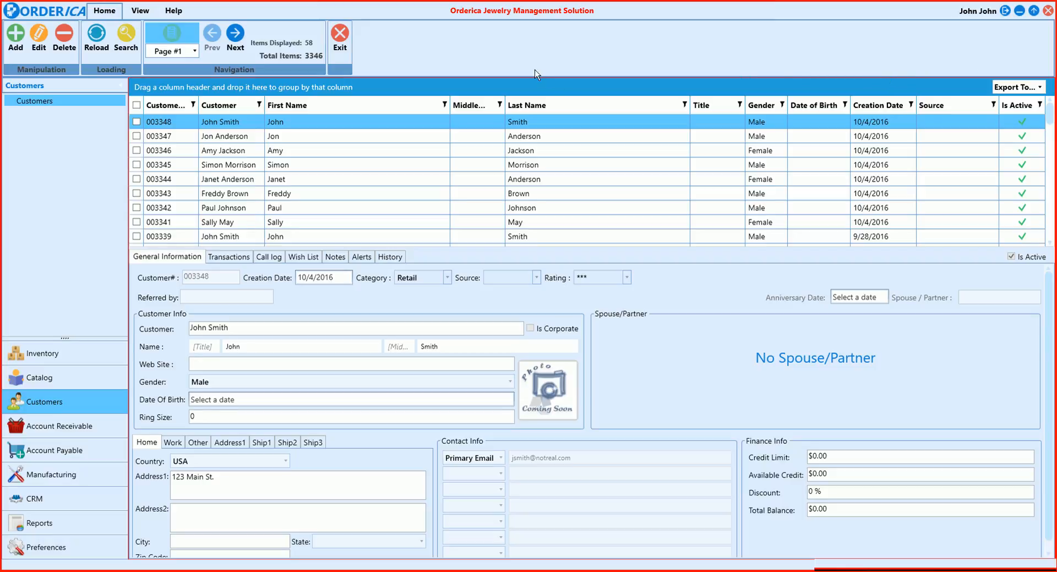
# Mark the first four customers individually, extend the selection to all customers, and check the available export formats without exporting
pyautogui.click(136, 122)
pyautogui.click(136, 136)
pyautogui.click(136, 150)
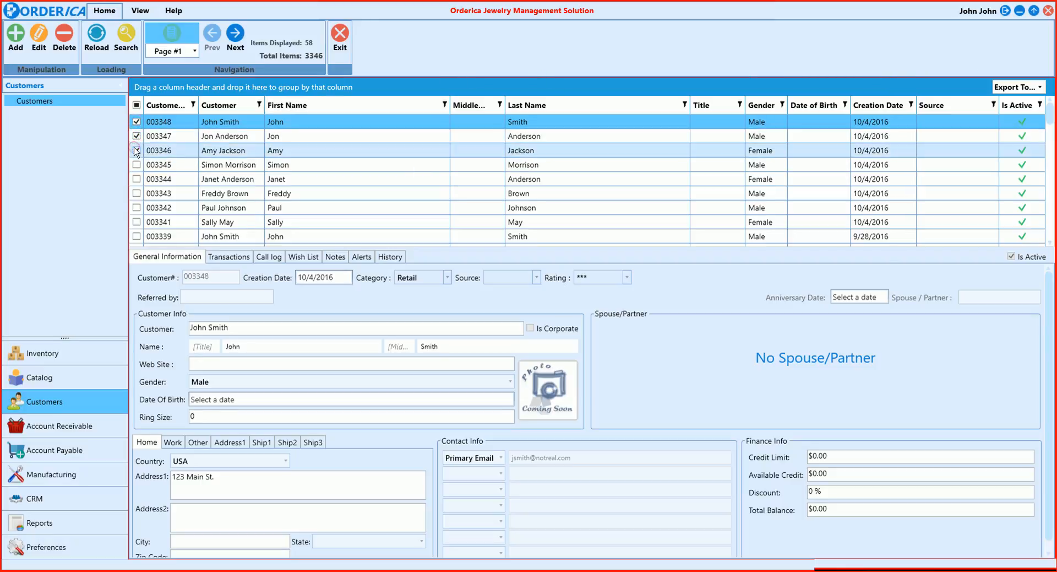
pyautogui.click(136, 164)
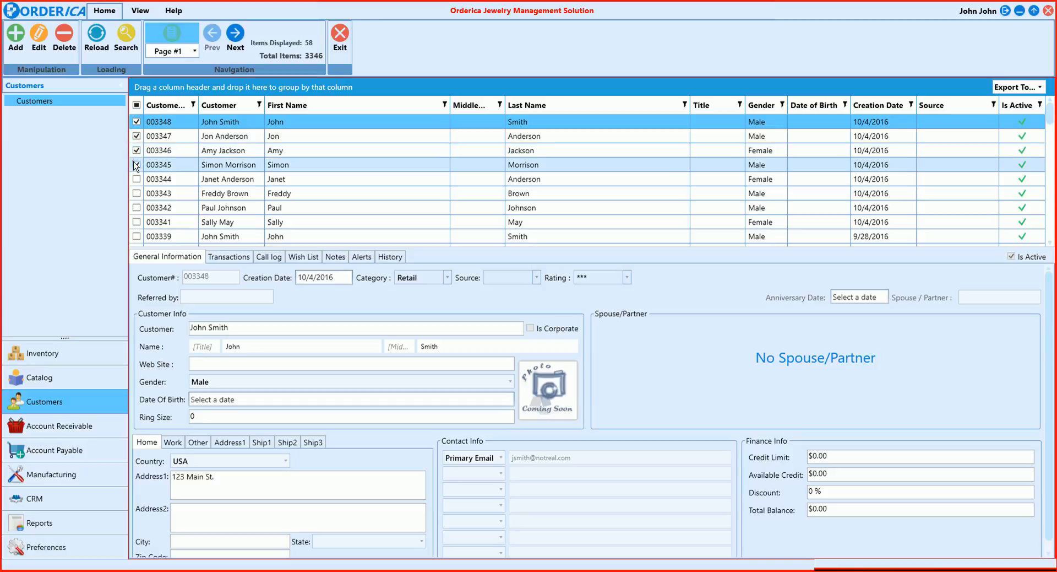
pyautogui.click(137, 105)
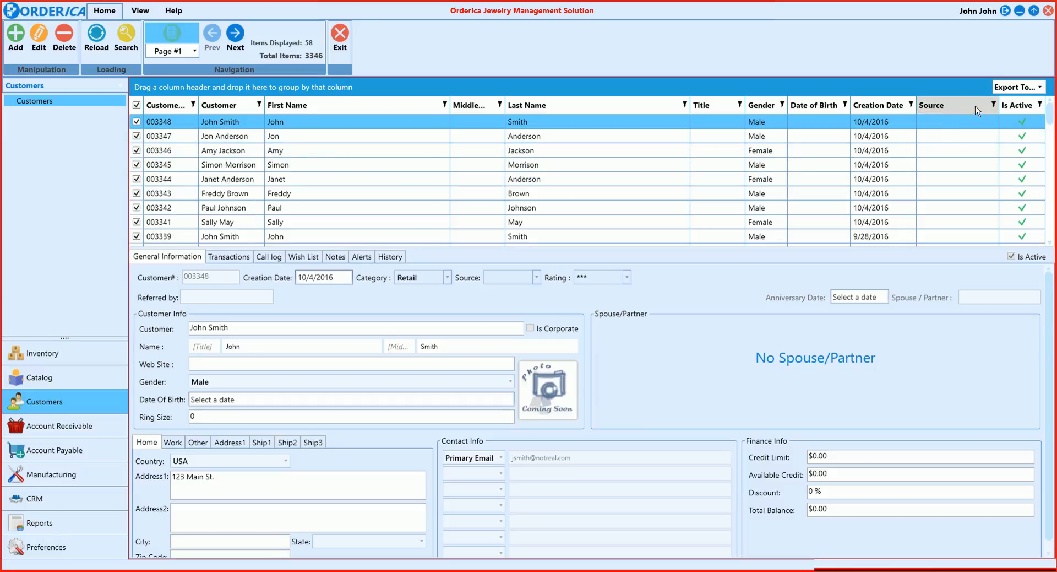
pyautogui.click(1008, 90)
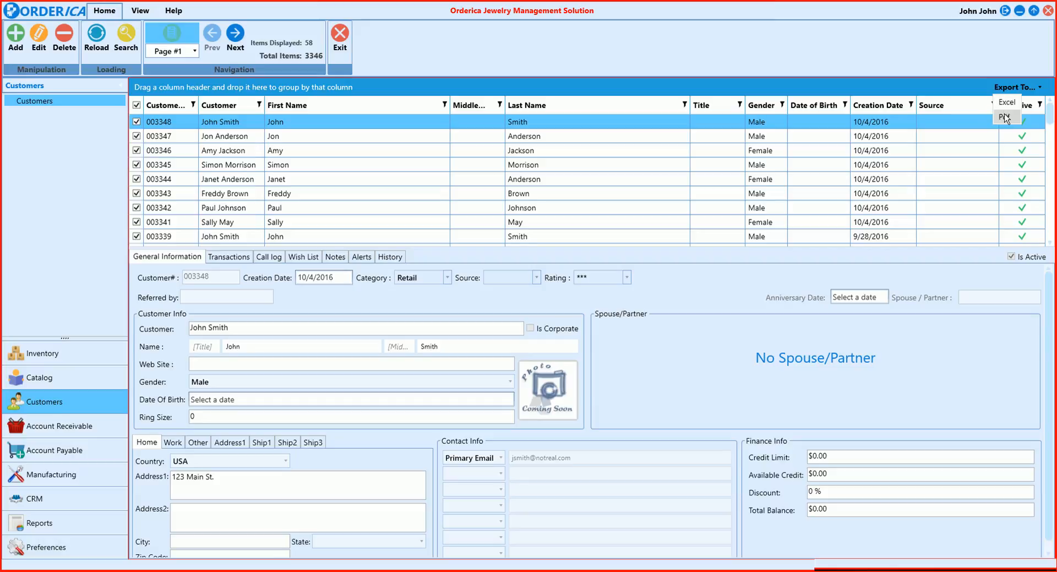
pyautogui.click(950, 65)
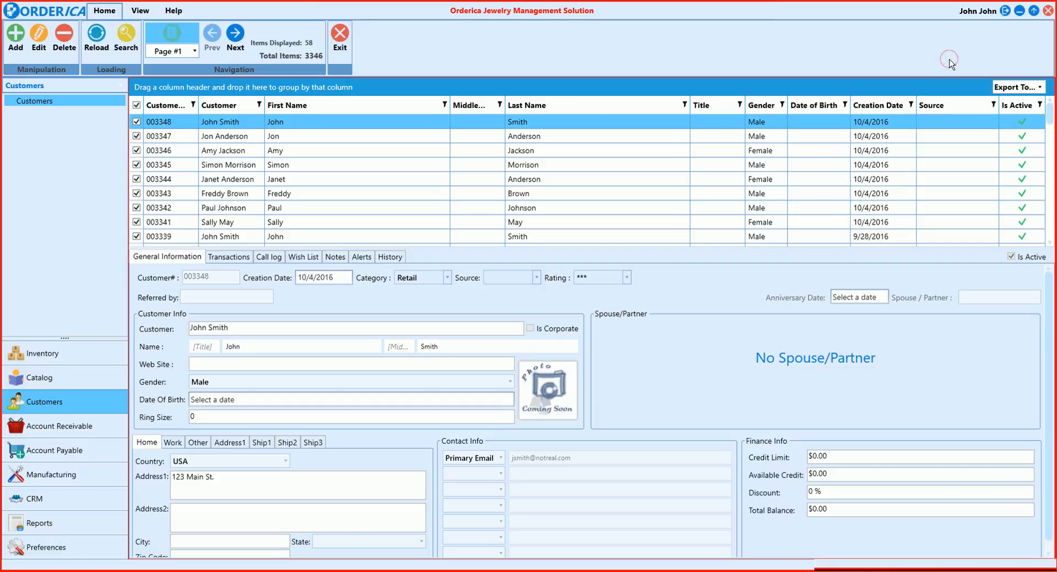